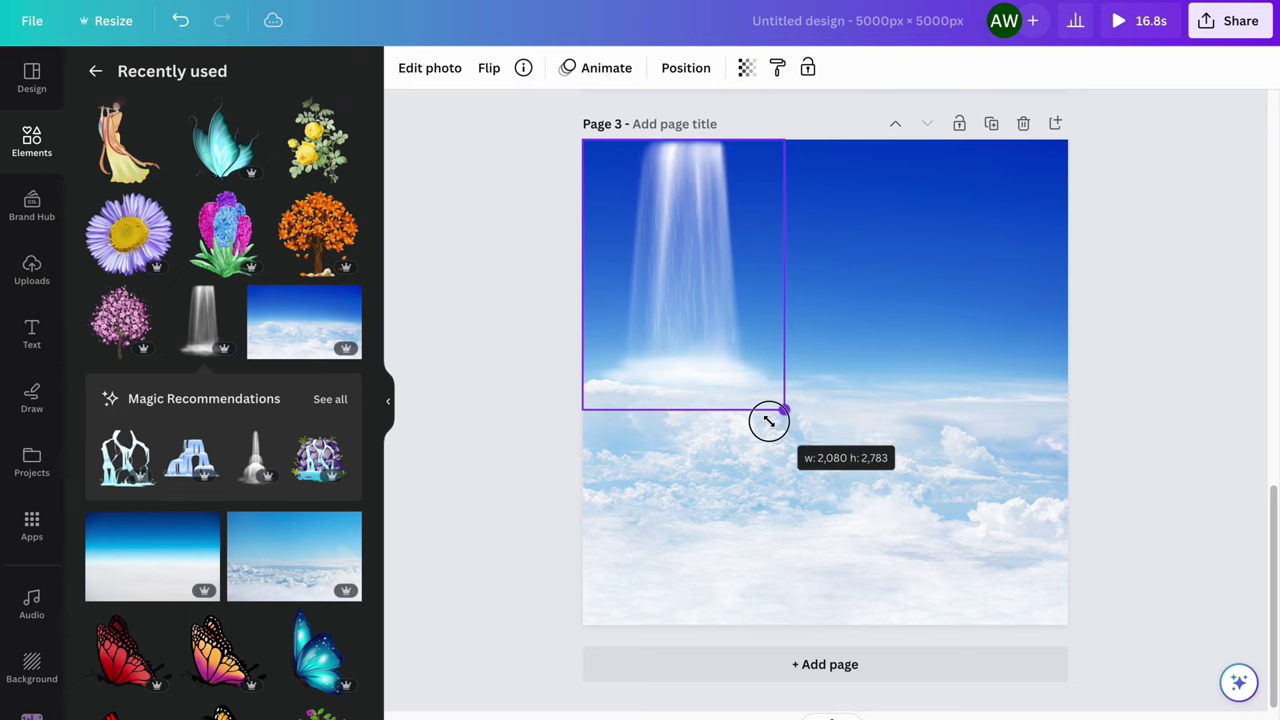
Duplicate the waterfall twice and space the three waterfalls evenly across the top of page 3
drag(680, 260, 684, 257)
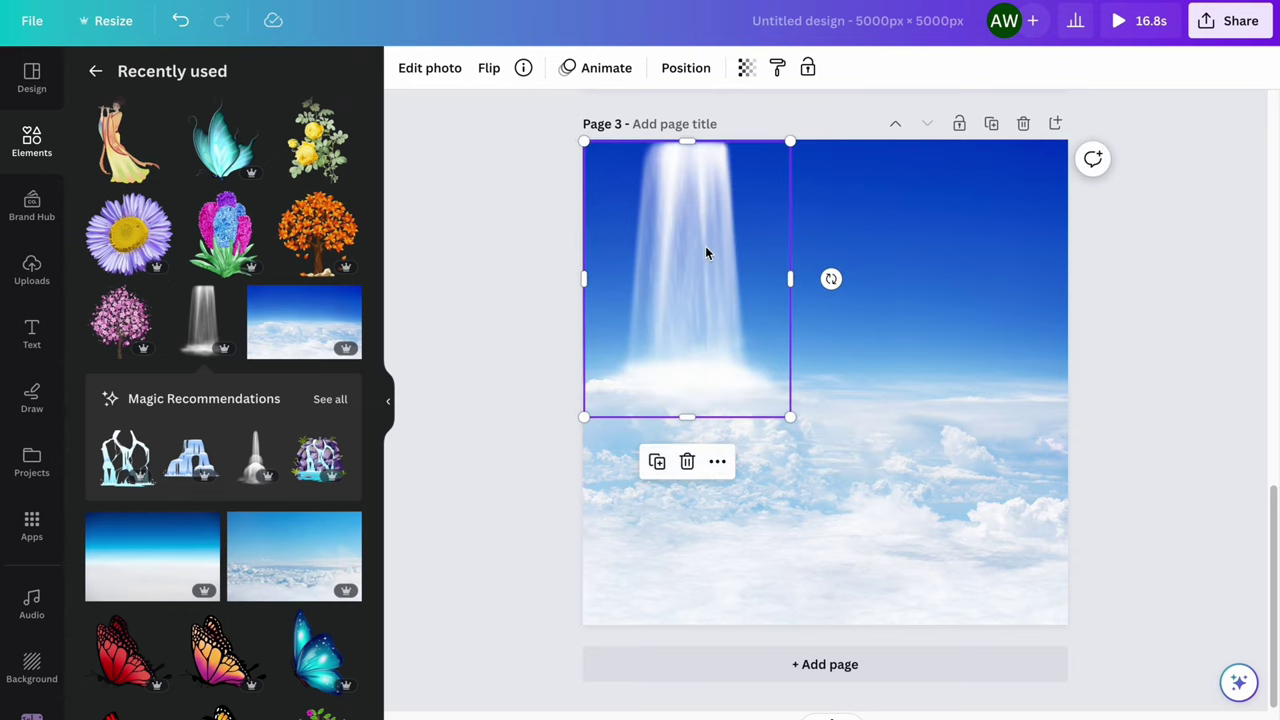
key(ctrl+d)
drag(920, 248, 857, 256)
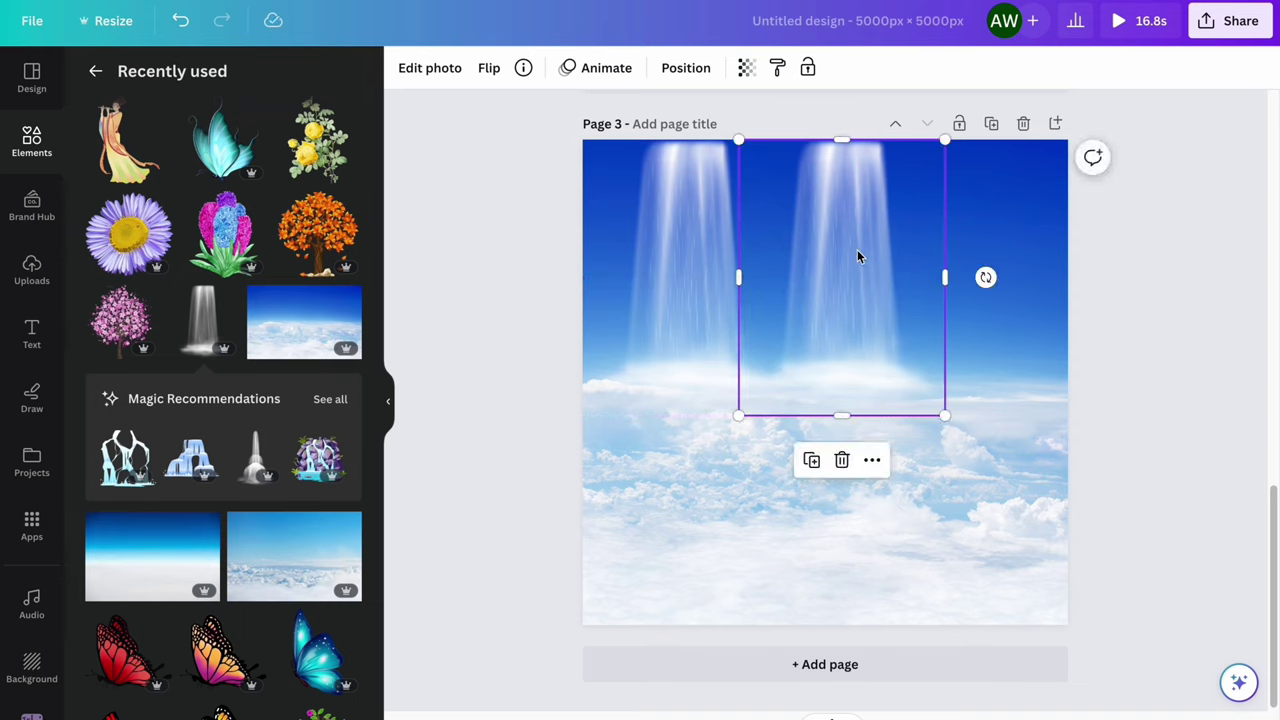
click(814, 460)
drag(997, 271, 979, 272)
drag(697, 246, 686, 246)
mouse_move(828, 214)
mouse_down()
mouse_move(806, 212)
mouse_move(817, 214)
mouse_up()
Duplicate each of the three waterfalls and stack the copies over their originals to make the water denser
click(677, 209)
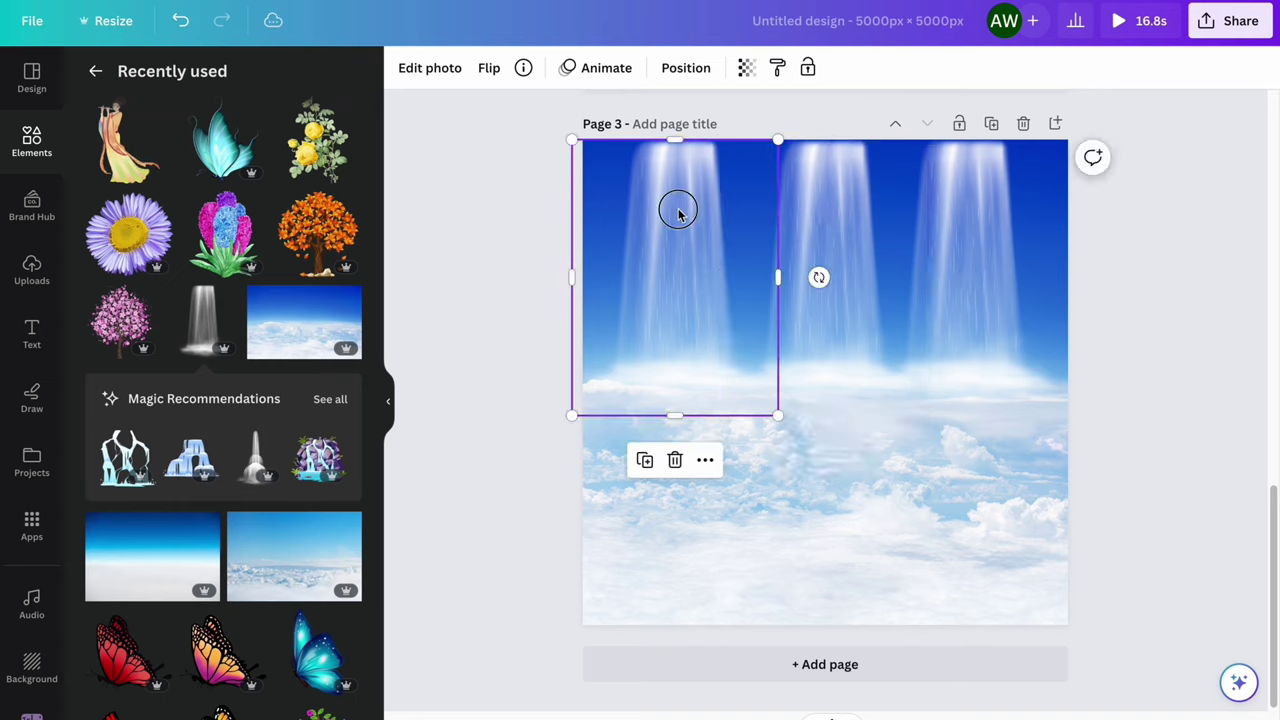
click(645, 460)
click(814, 235)
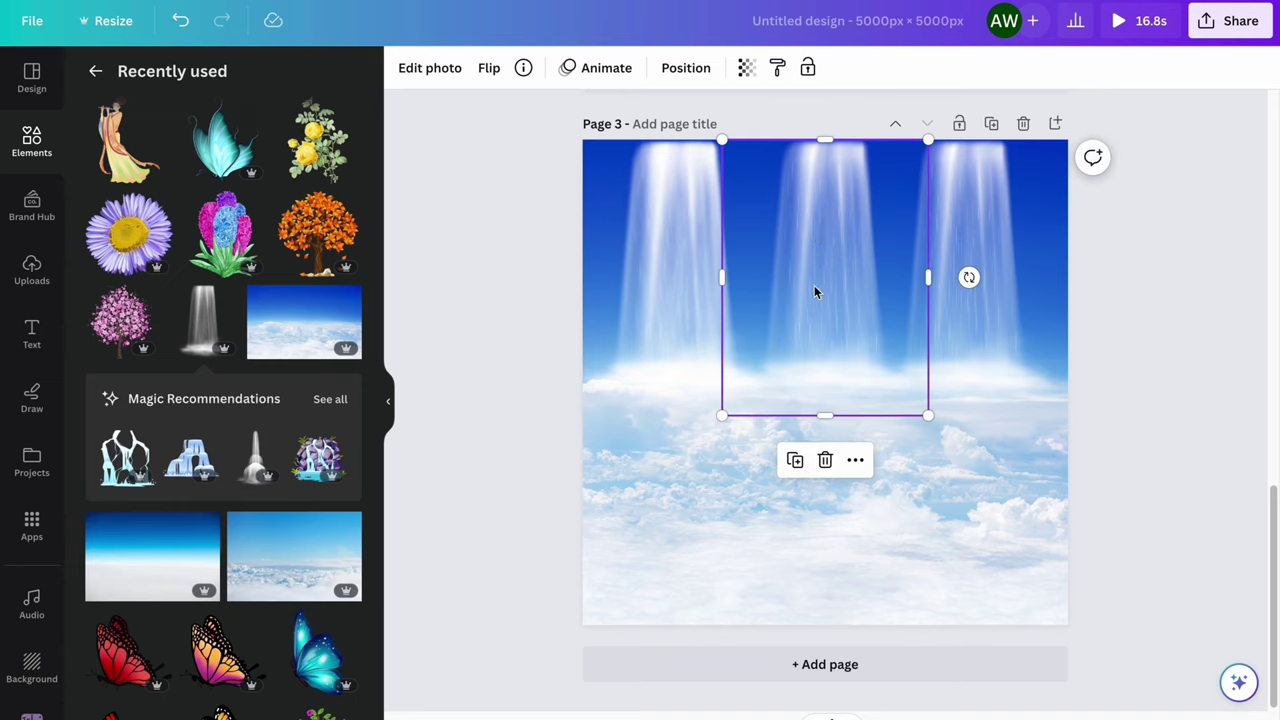
click(793, 459)
click(975, 232)
click(936, 461)
click(937, 461)
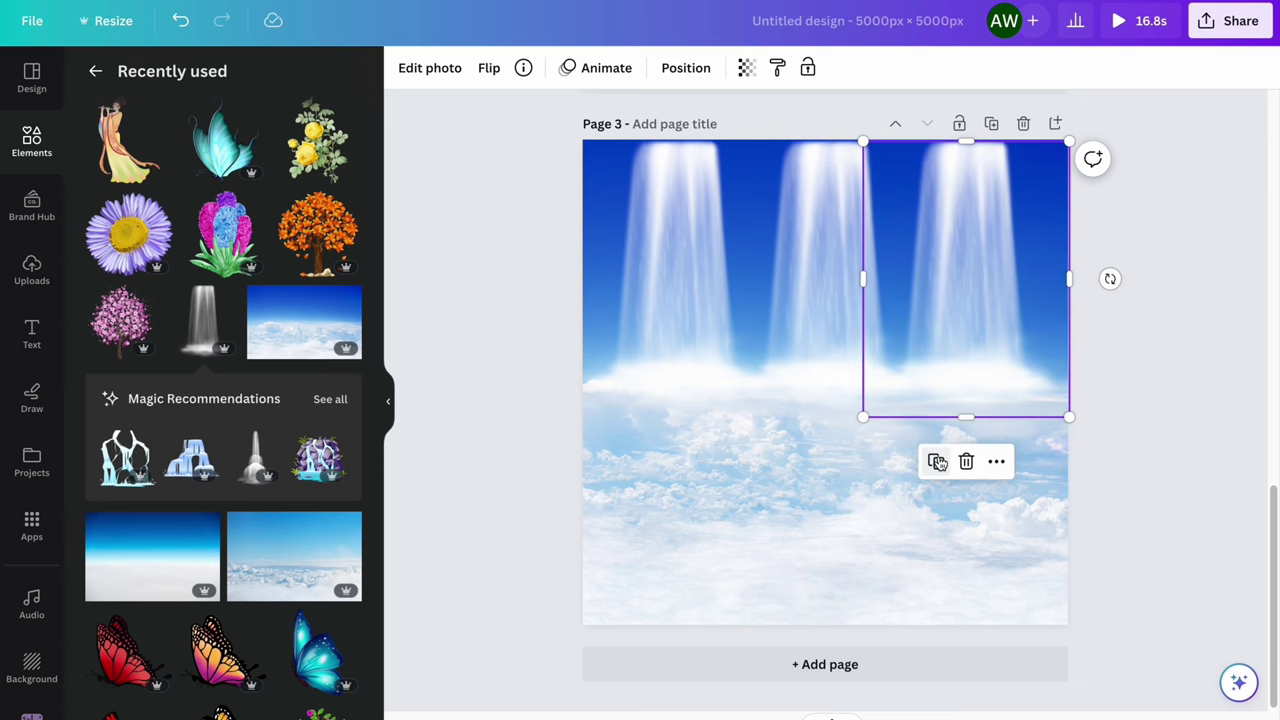
Add the pink blossom tree and place it half off the page's left edge, in front of the left waterfall
click(120, 320)
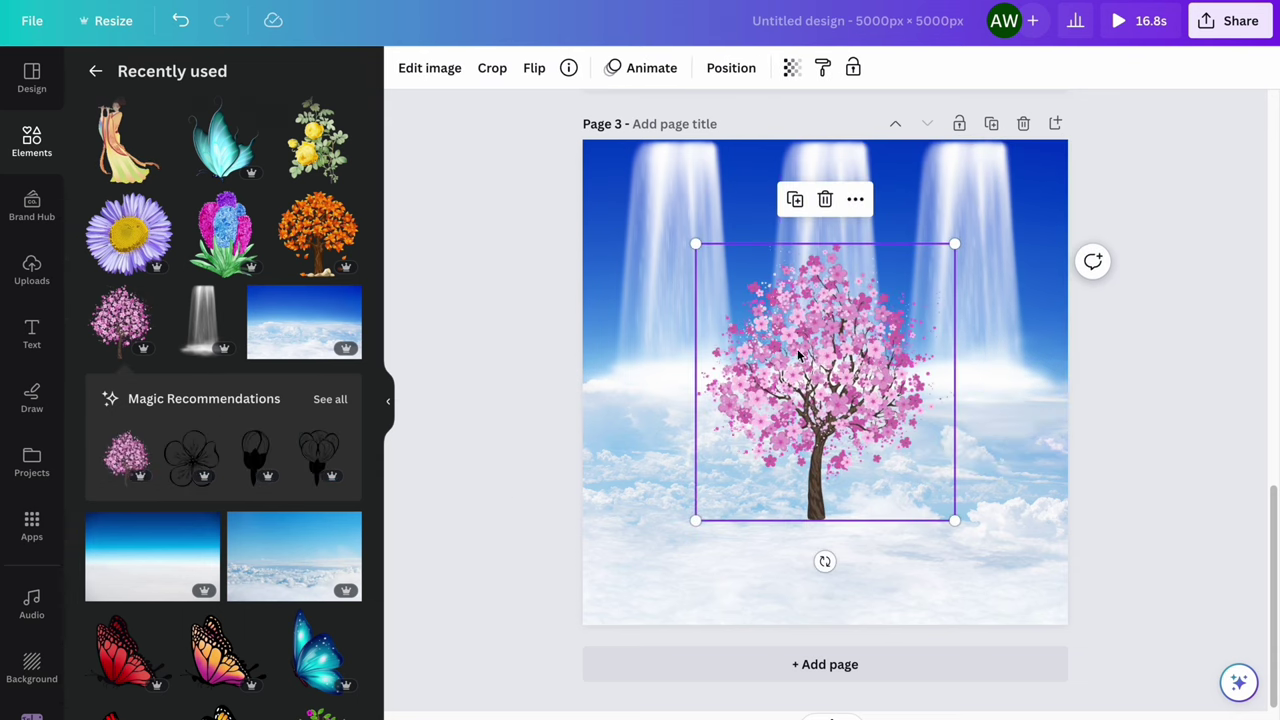
drag(826, 366, 597, 299)
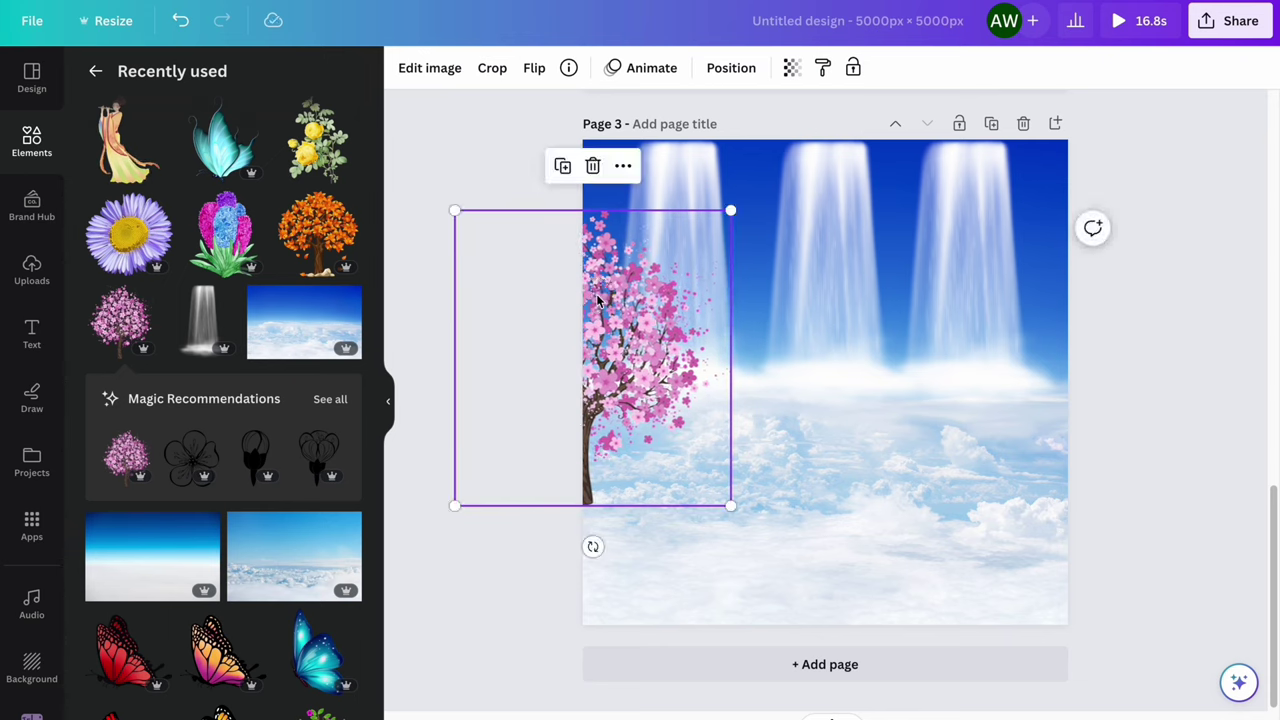
click(524, 542)
Duplicate the pink blossom tree, flip the copy horizontally and place it half off the page's right edge
click(641, 317)
click(564, 174)
click(535, 76)
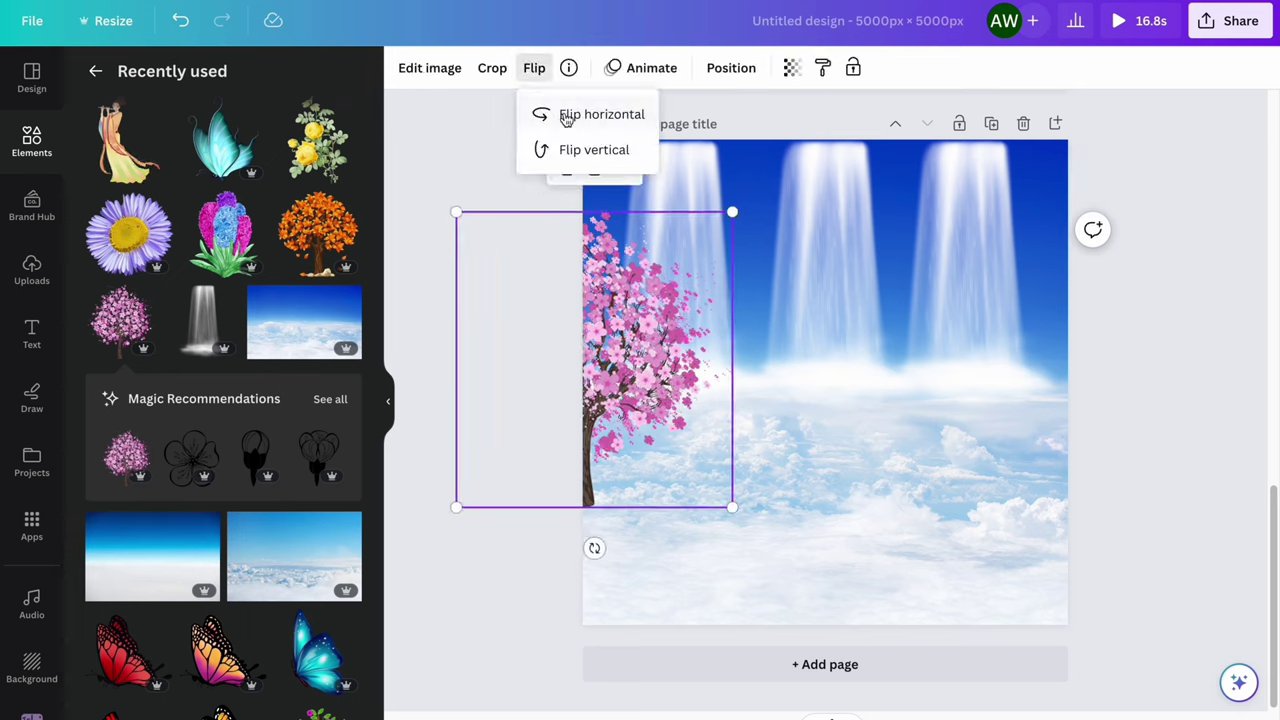
click(563, 114)
drag(700, 290, 1062, 308)
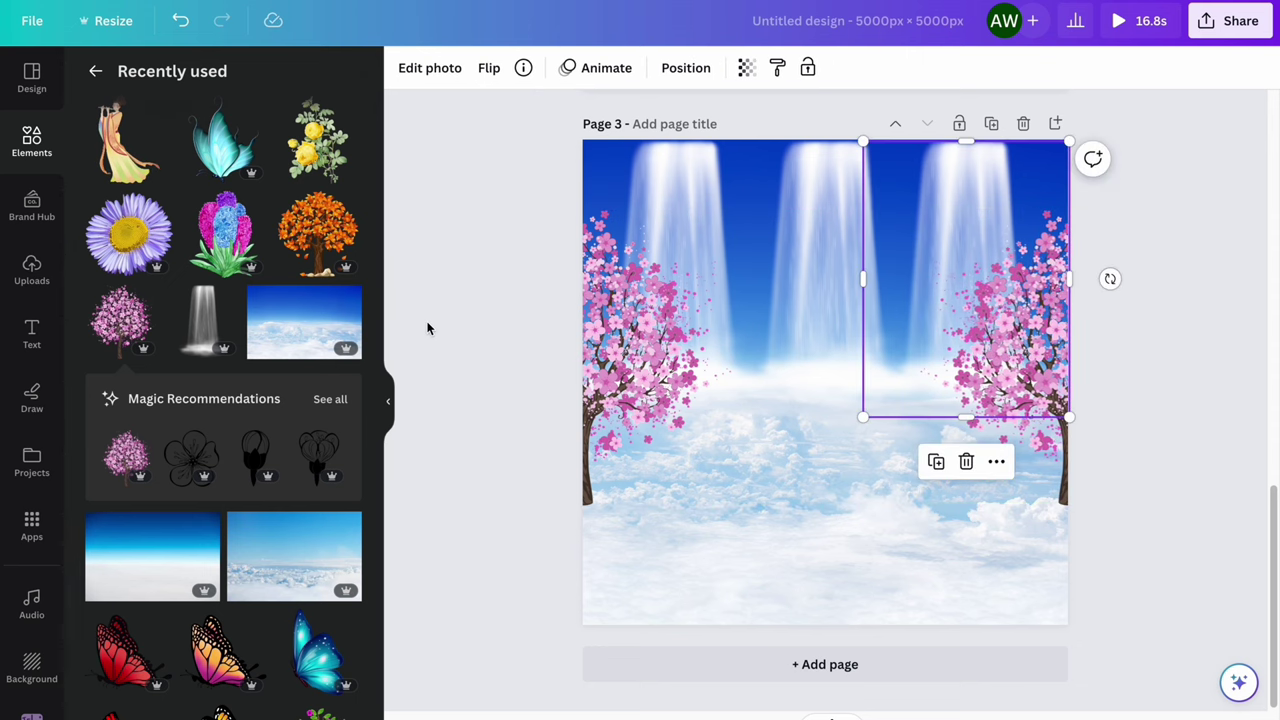
Add the orange autumn tree, enlarge it slightly and place it beside the left blossom tree
click(320, 230)
drag(847, 384, 744, 422)
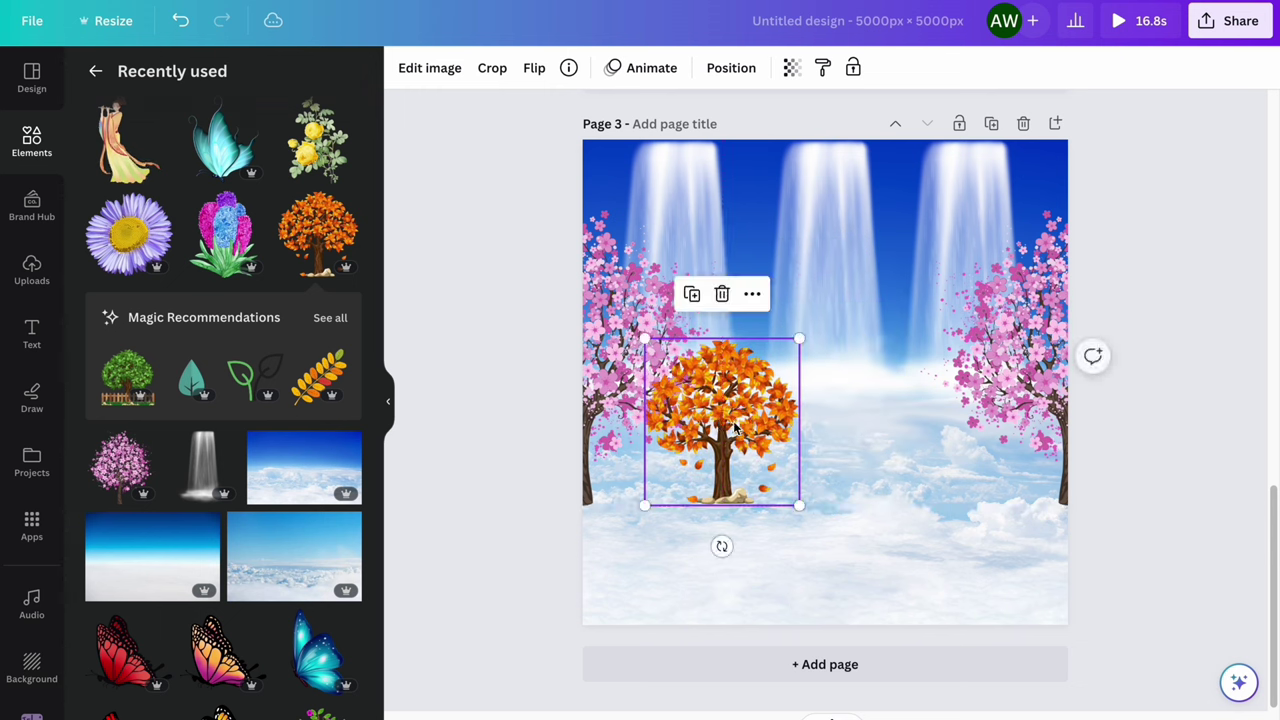
drag(802, 335, 826, 306)
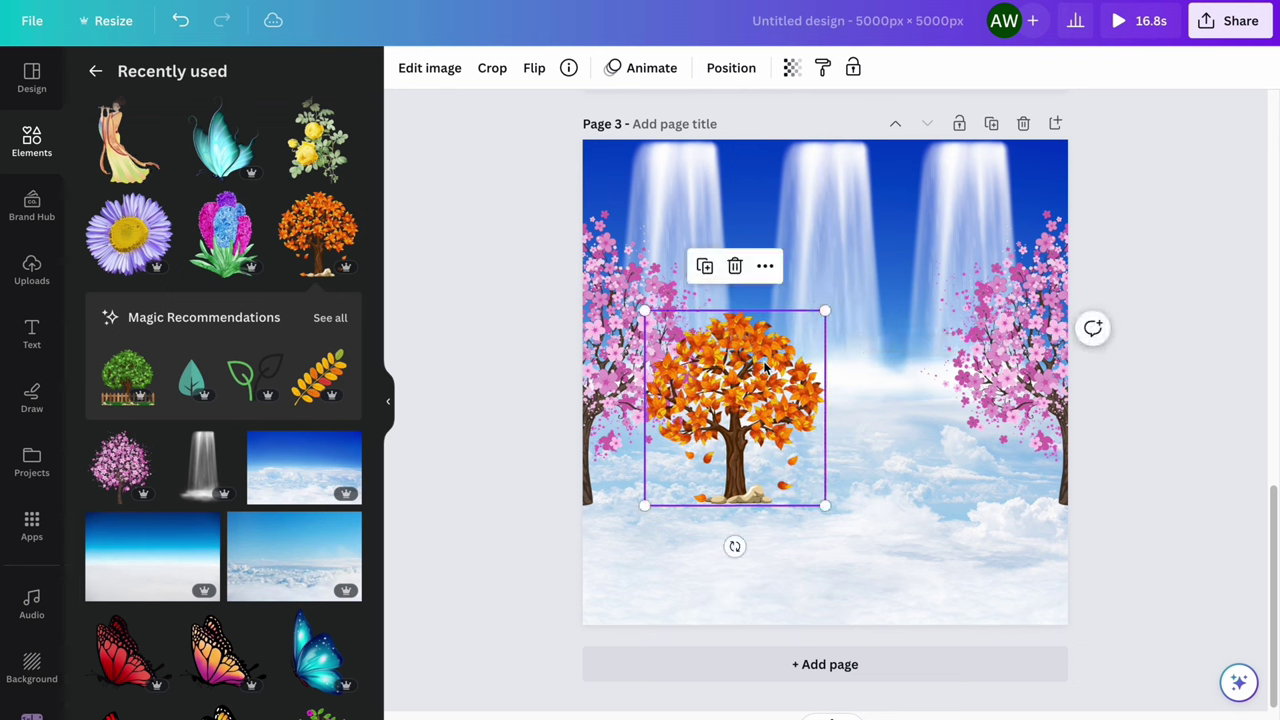
mouse_move(773, 360)
mouse_down()
mouse_move(802, 362)
mouse_move(779, 362)
mouse_up()
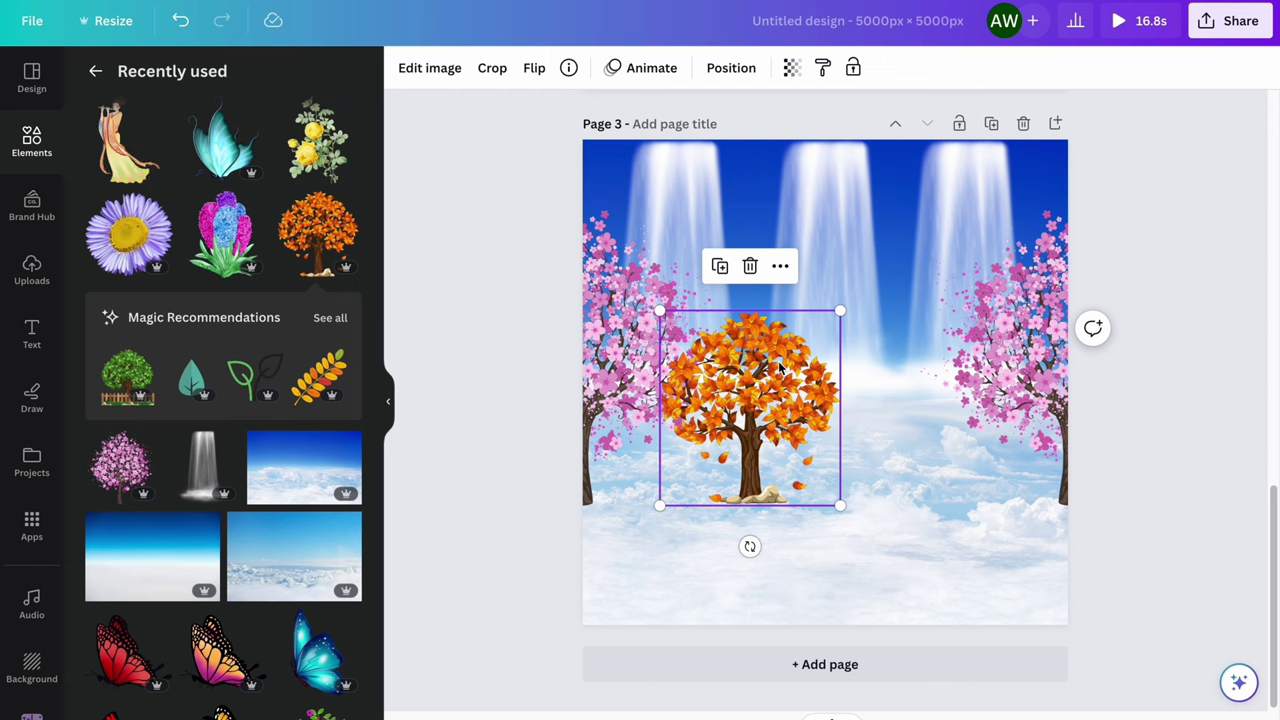
click(532, 395)
Duplicate the orange tree and arrange the two trees side by side between the pink blossom trees
click(755, 364)
drag(764, 376, 922, 375)
drag(745, 388, 730, 378)
click(912, 480)
drag(900, 370, 894, 365)
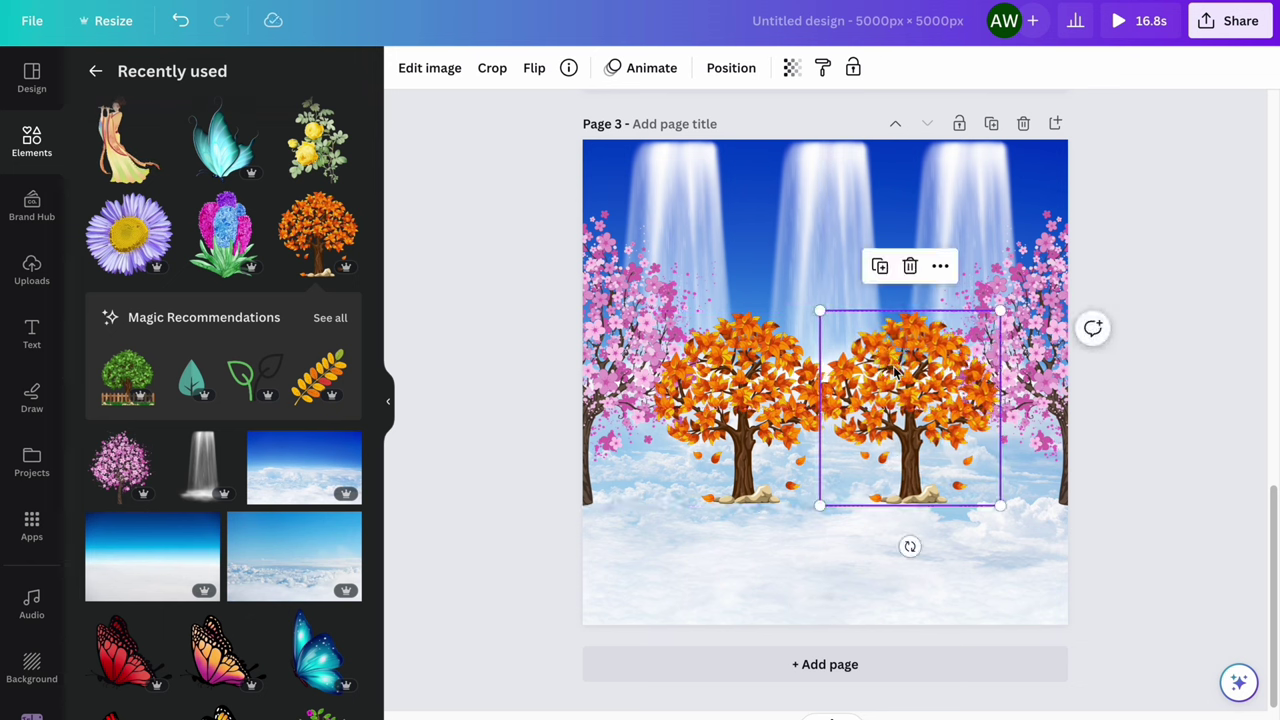
click(493, 428)
Add the pink-and-blue hyacinth between the orange tree trunks and duplicate it into a row to the page's right edge, setting the last copy lower
click(224, 232)
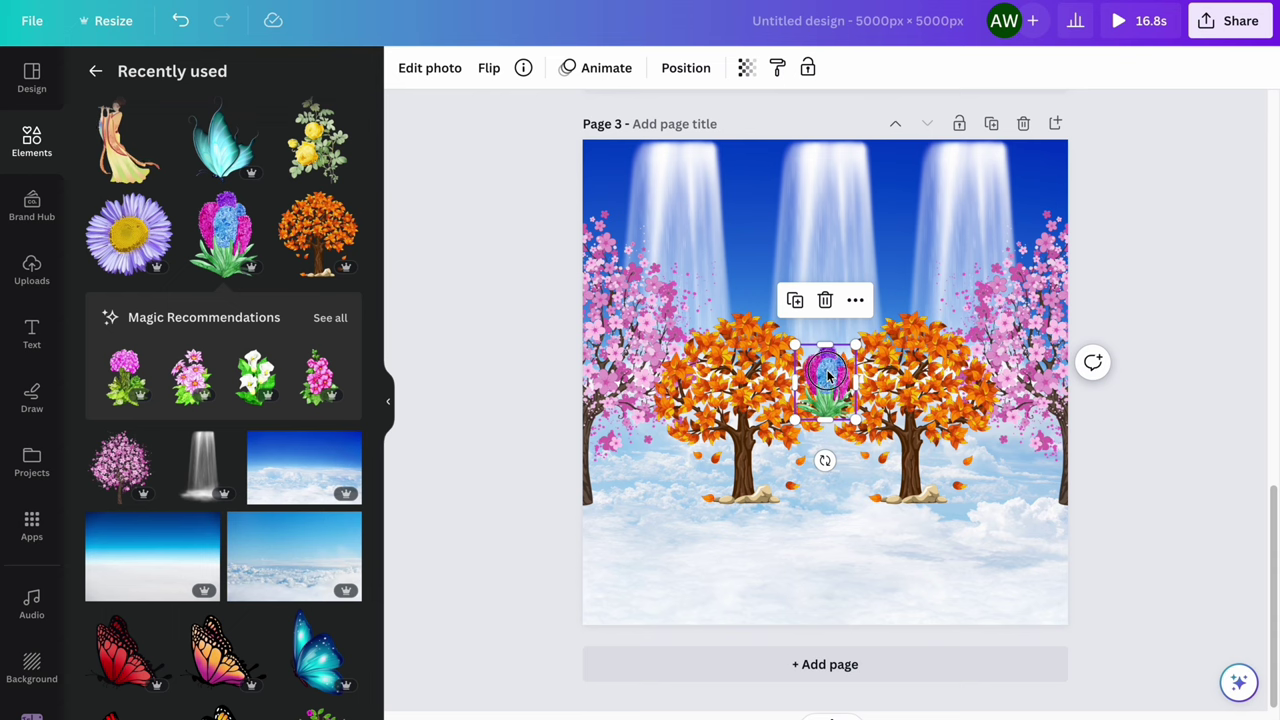
drag(827, 375, 822, 466)
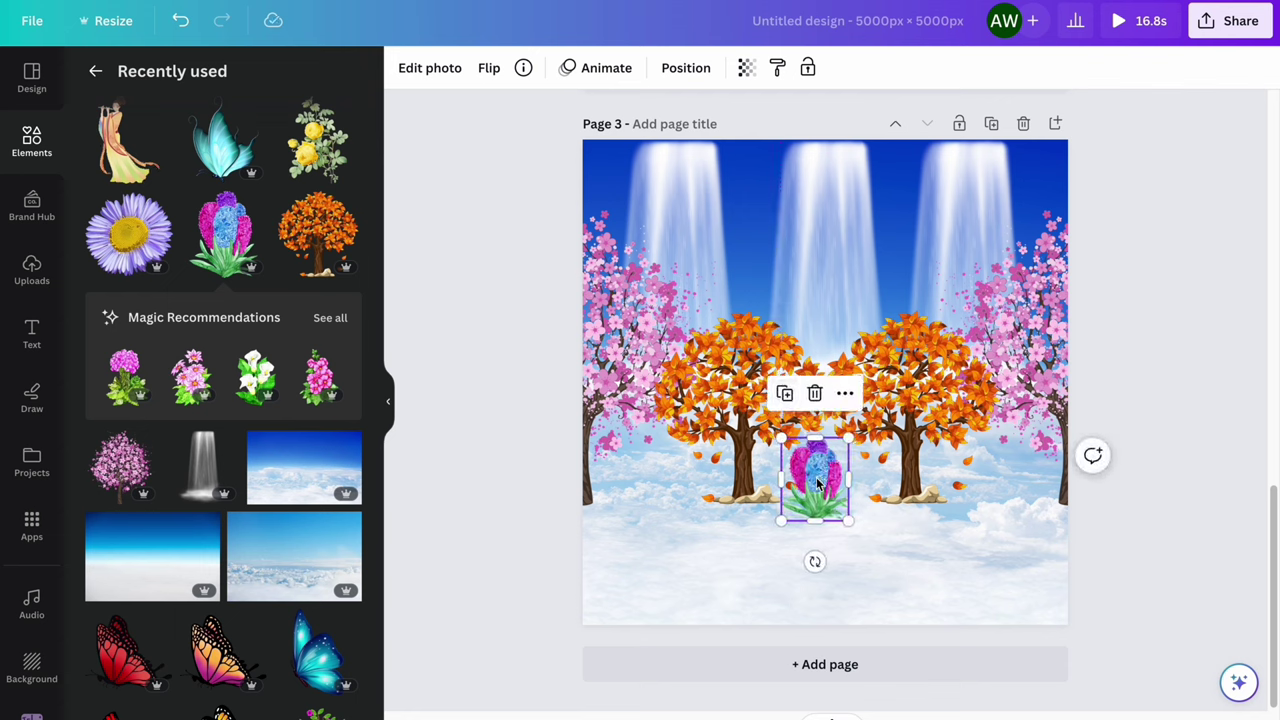
key(ctrl+d)
drag(817, 483, 854, 485)
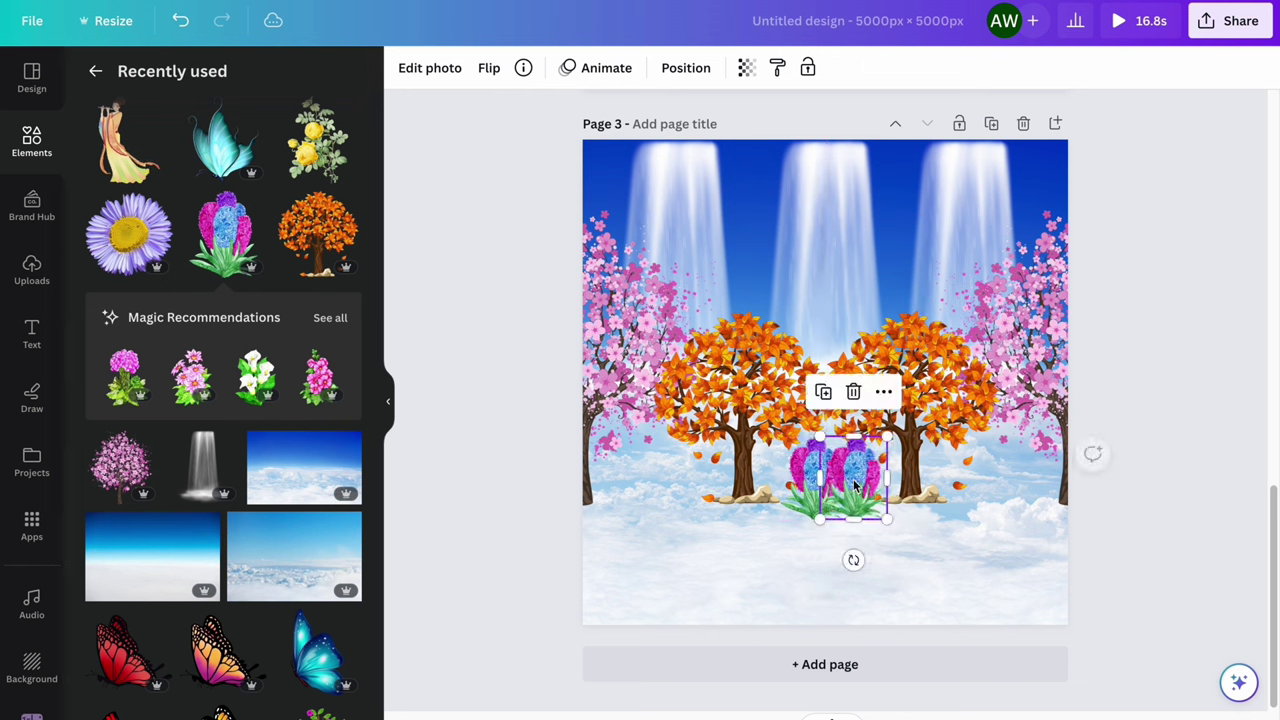
click(825, 400)
click(865, 397)
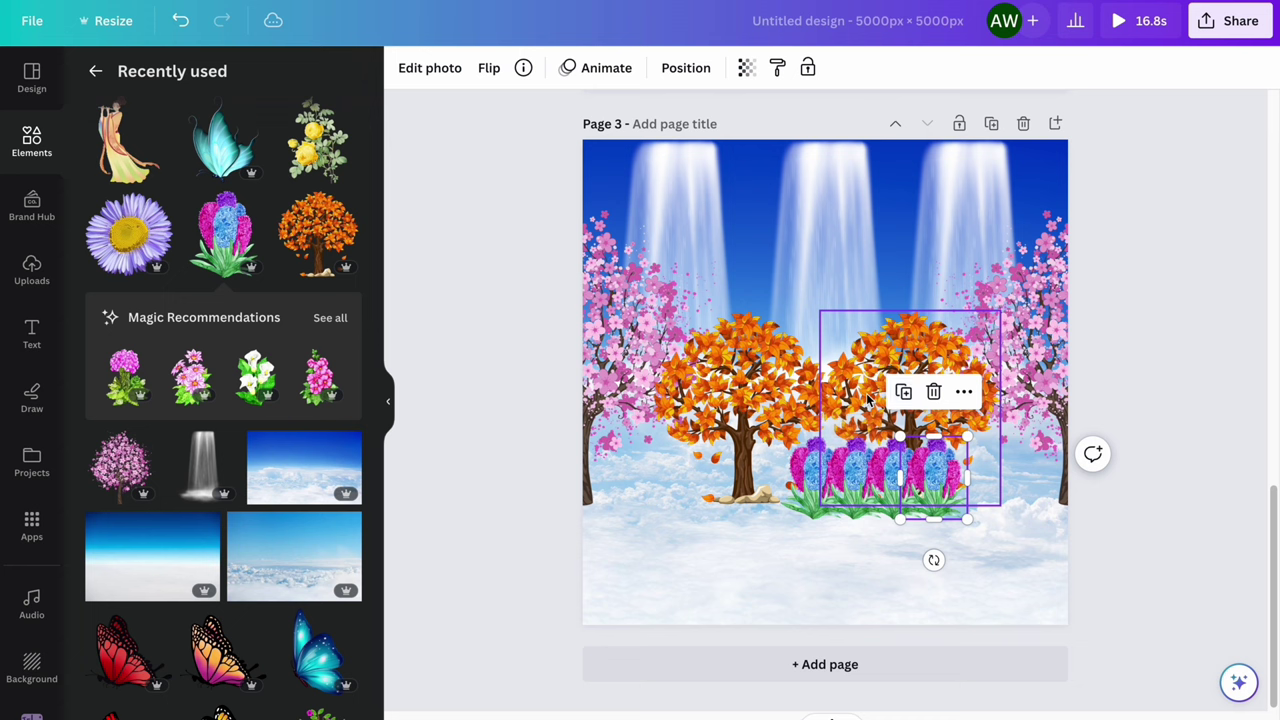
click(903, 391)
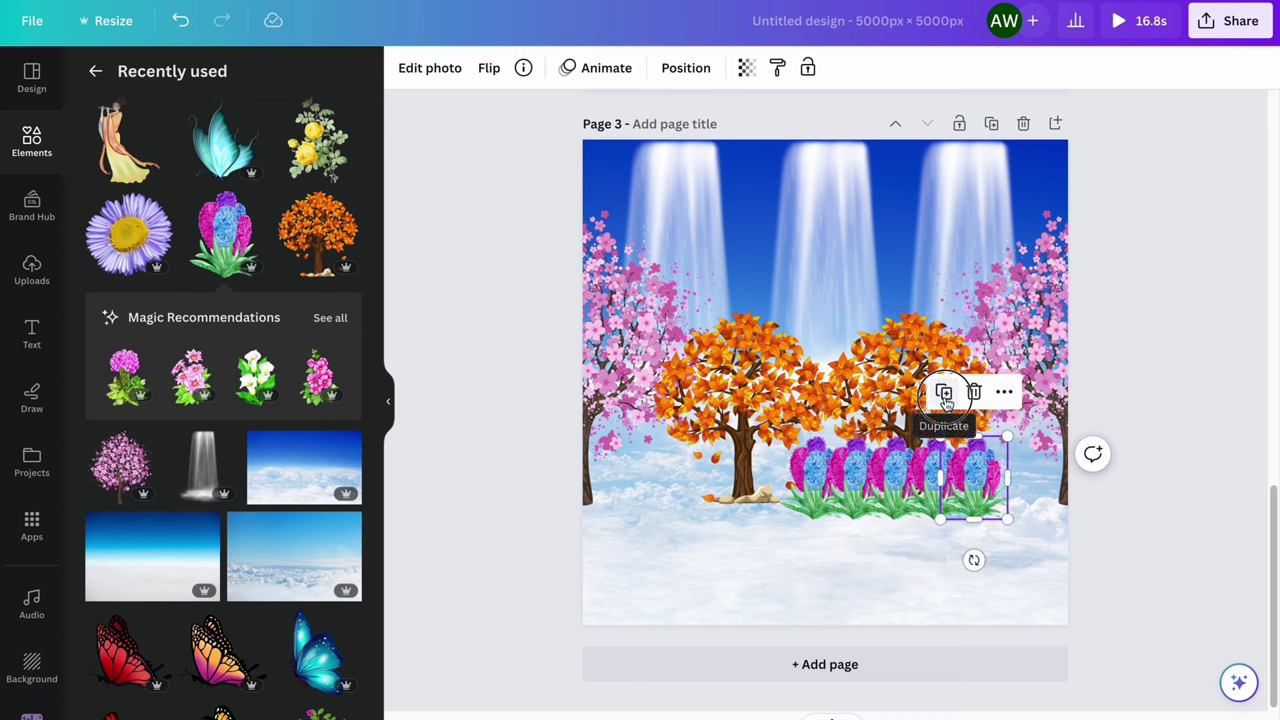
click(945, 395)
click(983, 393)
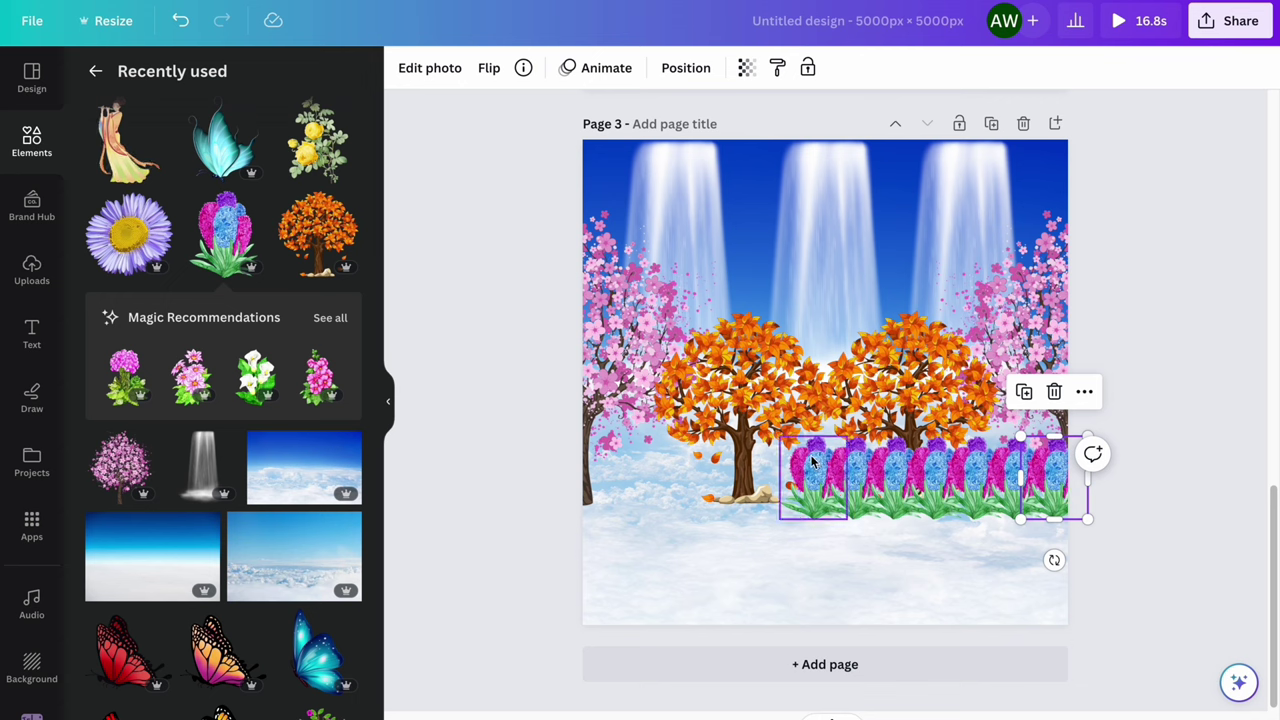
click(1026, 394)
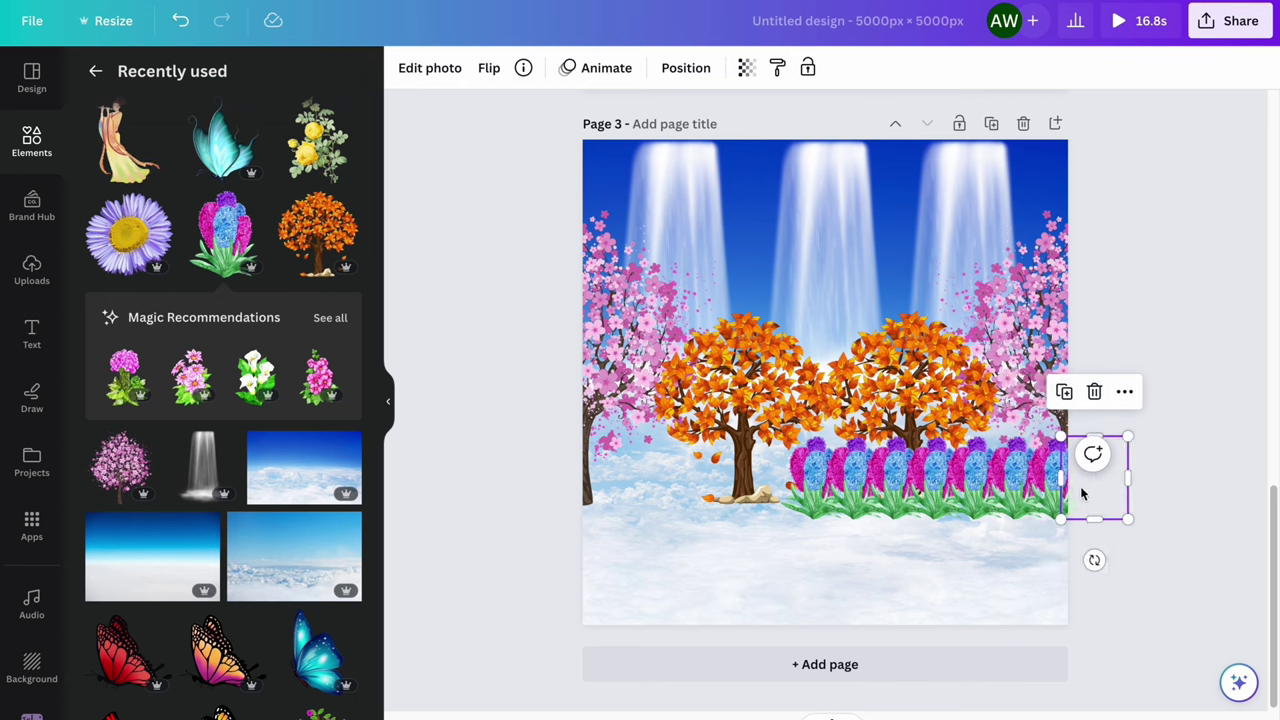
drag(1088, 478, 1065, 514)
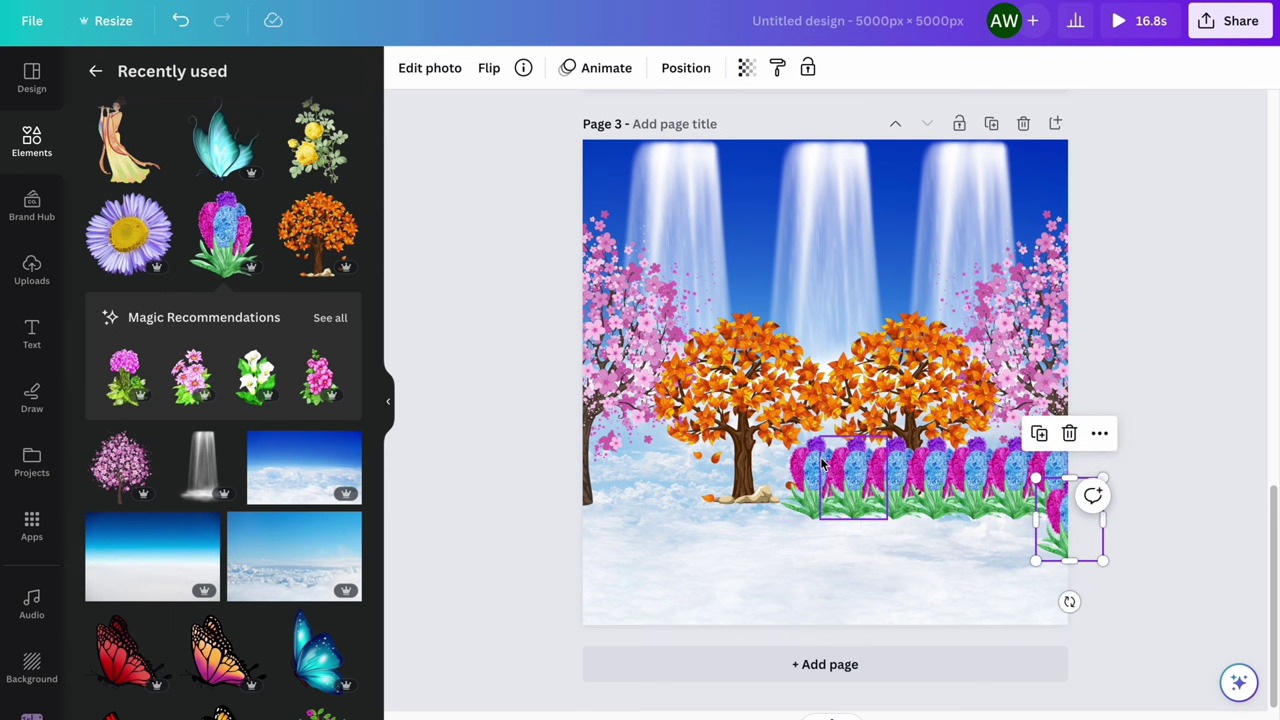
Extend the hyacinth row with duplicates to the page's left edge, setting the last copy slightly lower
click(806, 465)
click(788, 393)
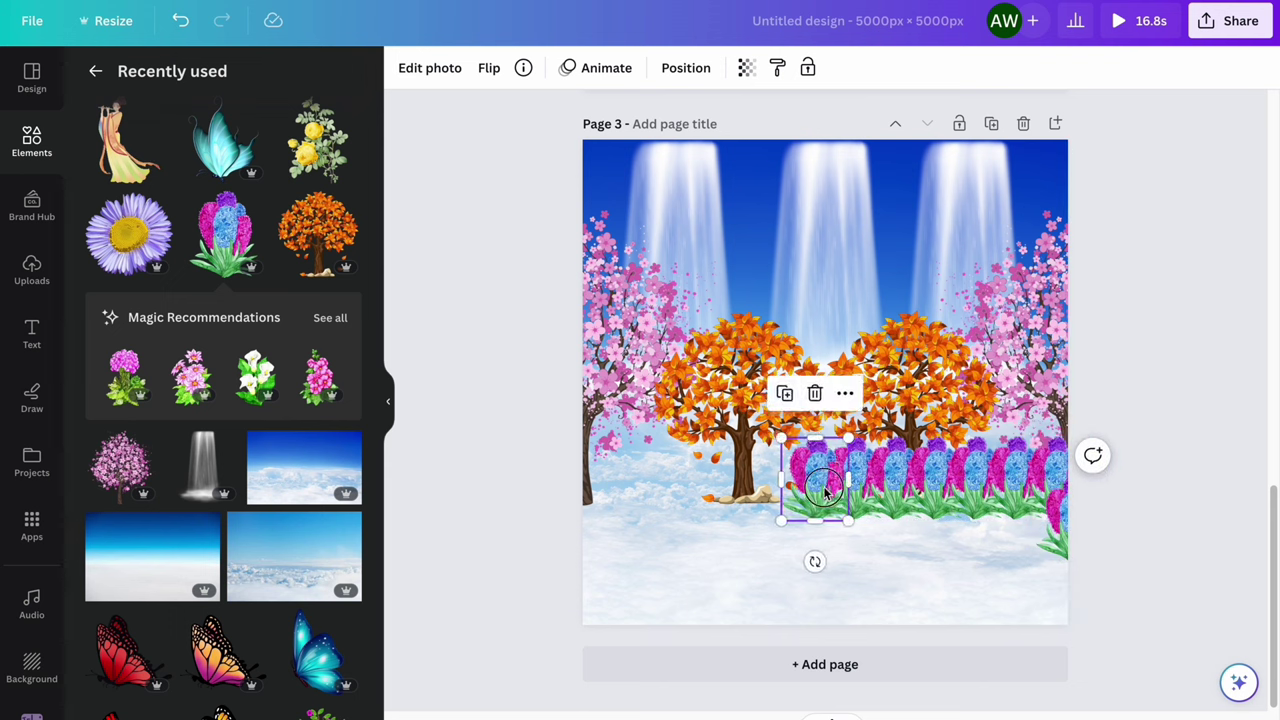
drag(824, 487, 743, 483)
drag(733, 397, 588, 407)
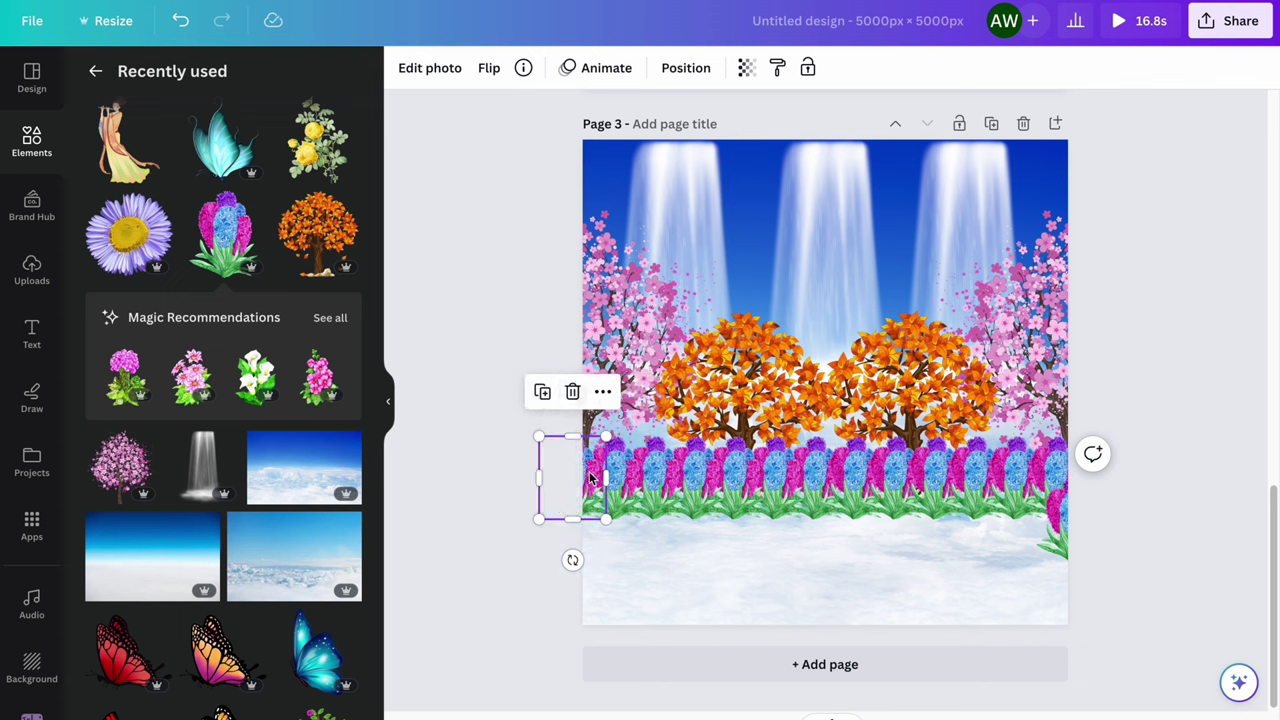
drag(588, 473, 600, 490)
click(505, 560)
Add the purple daisy, shrink it and place it at the bottom centre of the page, running slightly off the edge
click(128, 233)
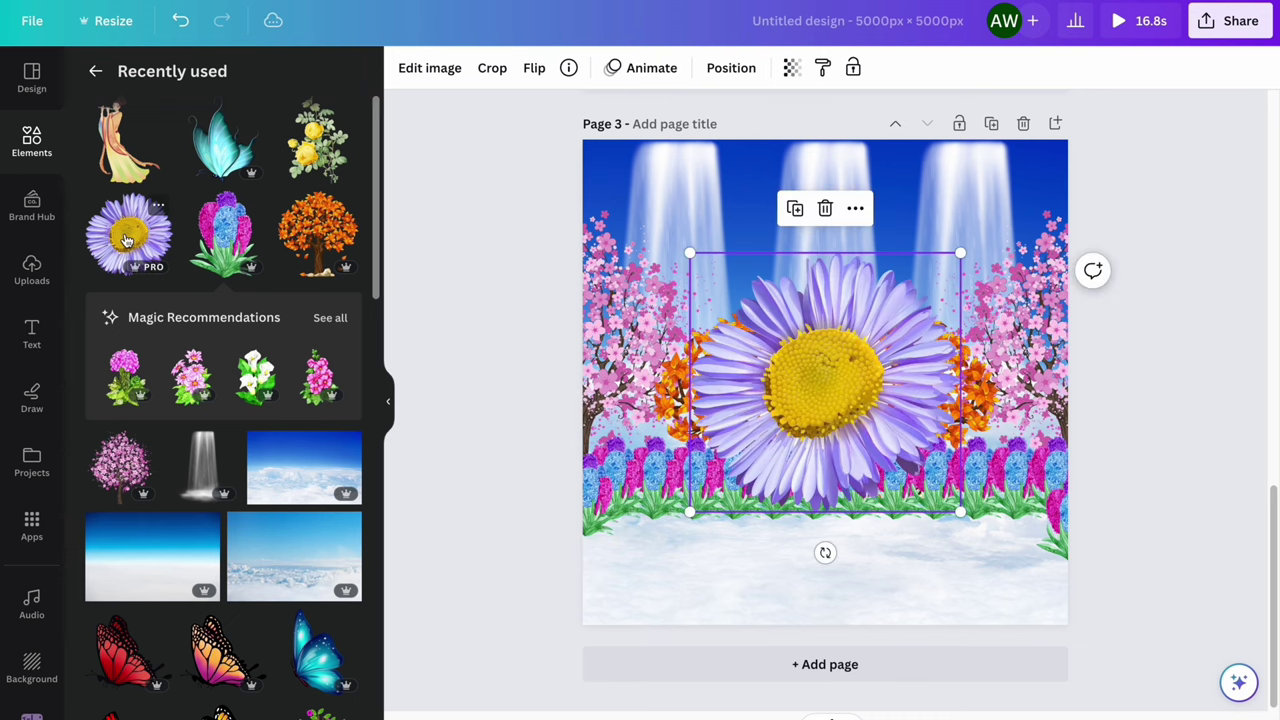
drag(856, 376, 859, 441)
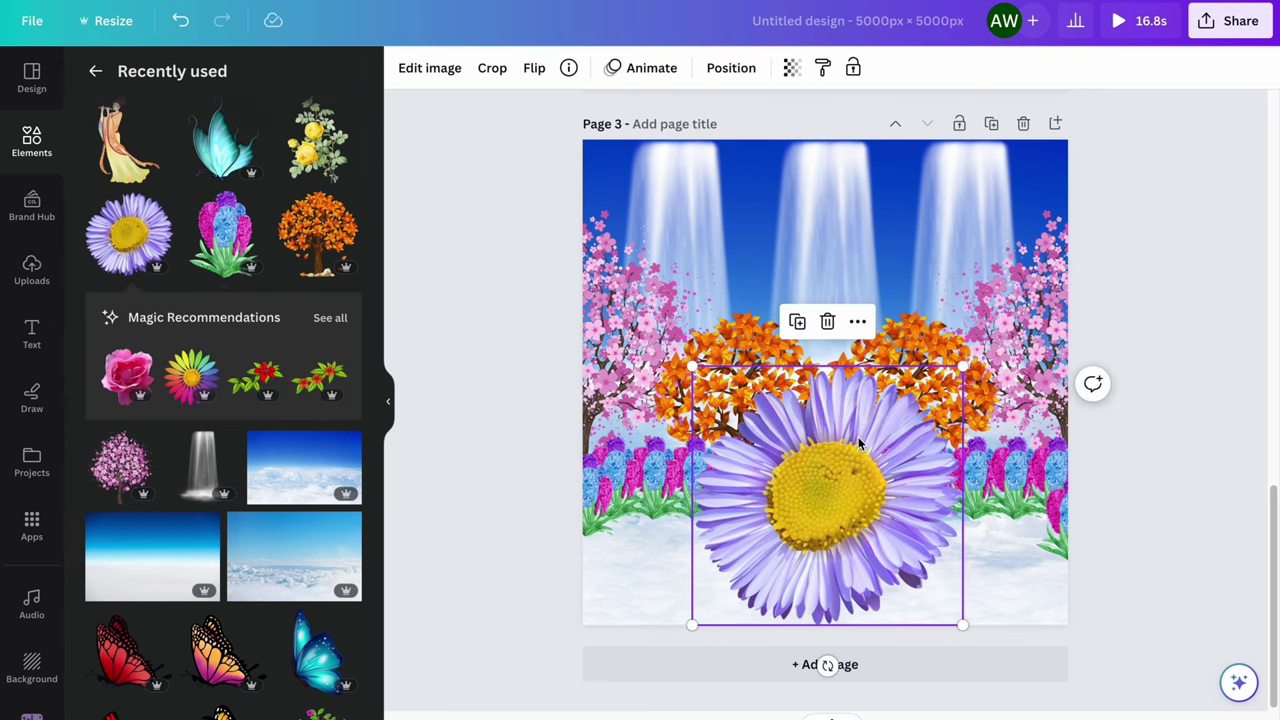
drag(692, 366, 736, 408)
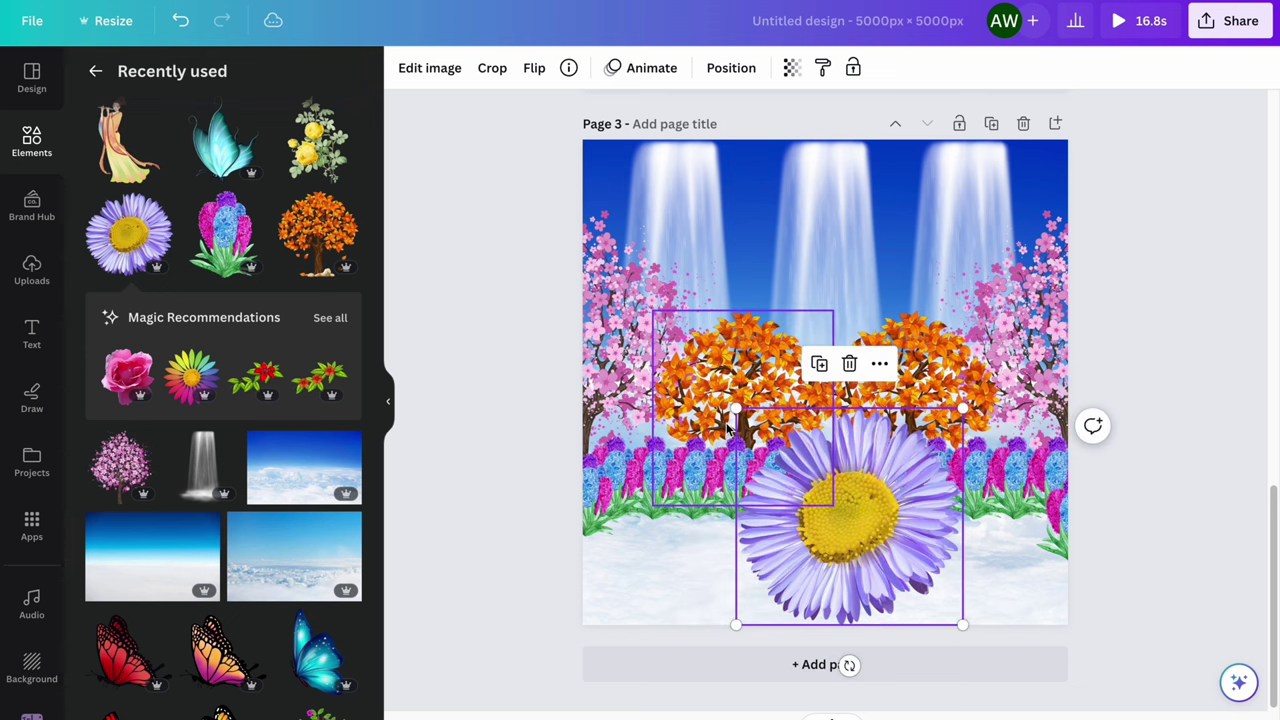
drag(881, 494, 853, 561)
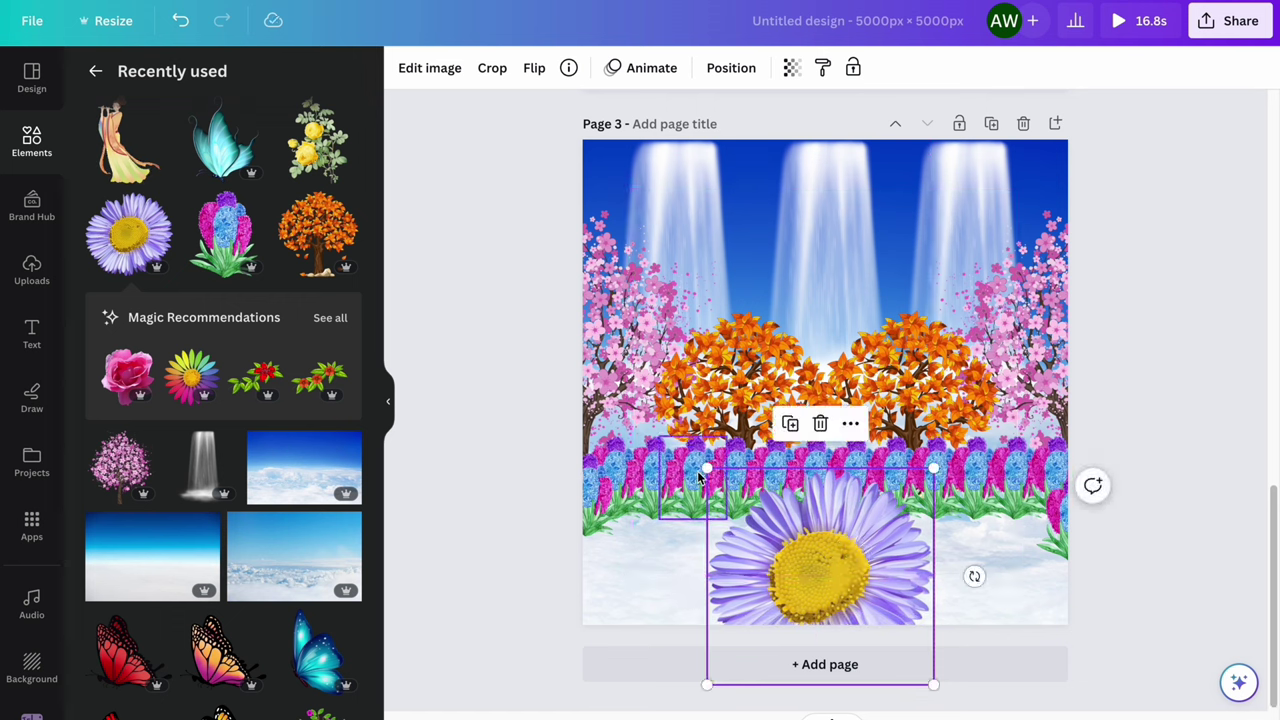
drag(707, 467, 722, 483)
mouse_move(817, 564)
mouse_down()
mouse_move(814, 537)
mouse_move(810, 548)
mouse_up()
click(508, 492)
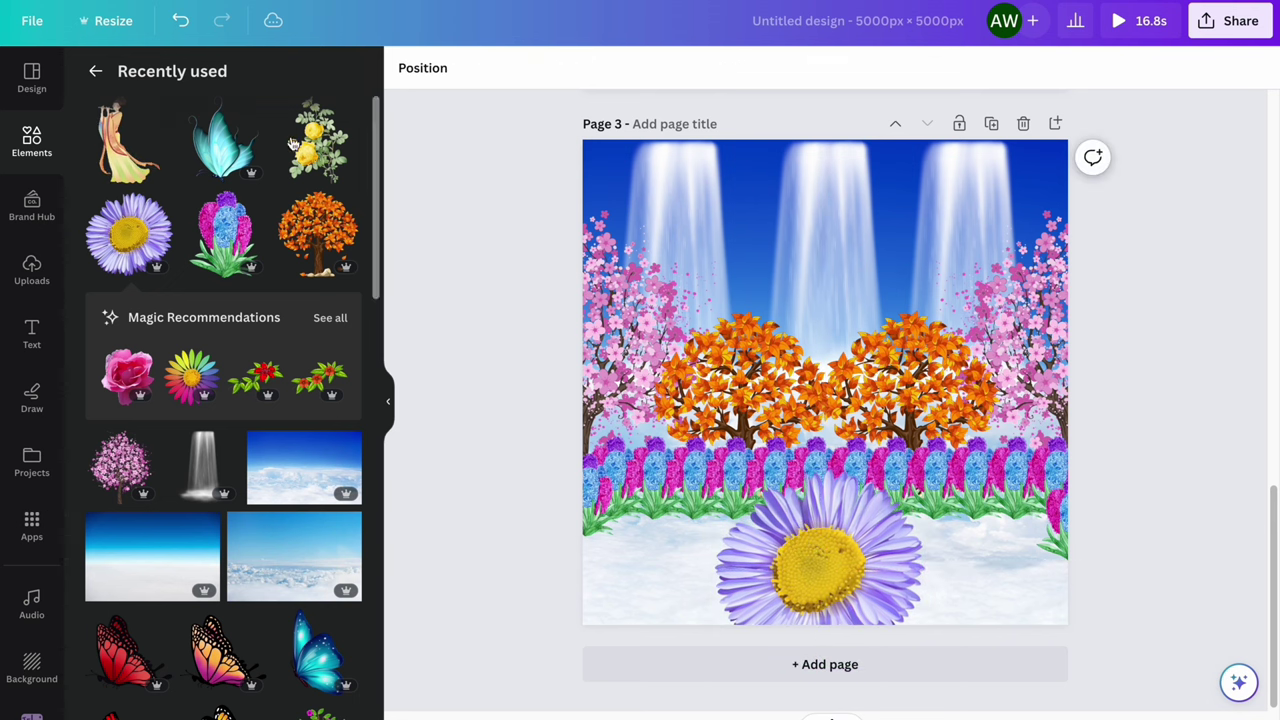
Add the yellow rose branch, resize it and place it in the page's bottom-right corner beside the daisy
click(309, 148)
drag(818, 385, 1016, 545)
drag(924, 401, 962, 453)
drag(1030, 580, 997, 543)
drag(933, 418, 925, 405)
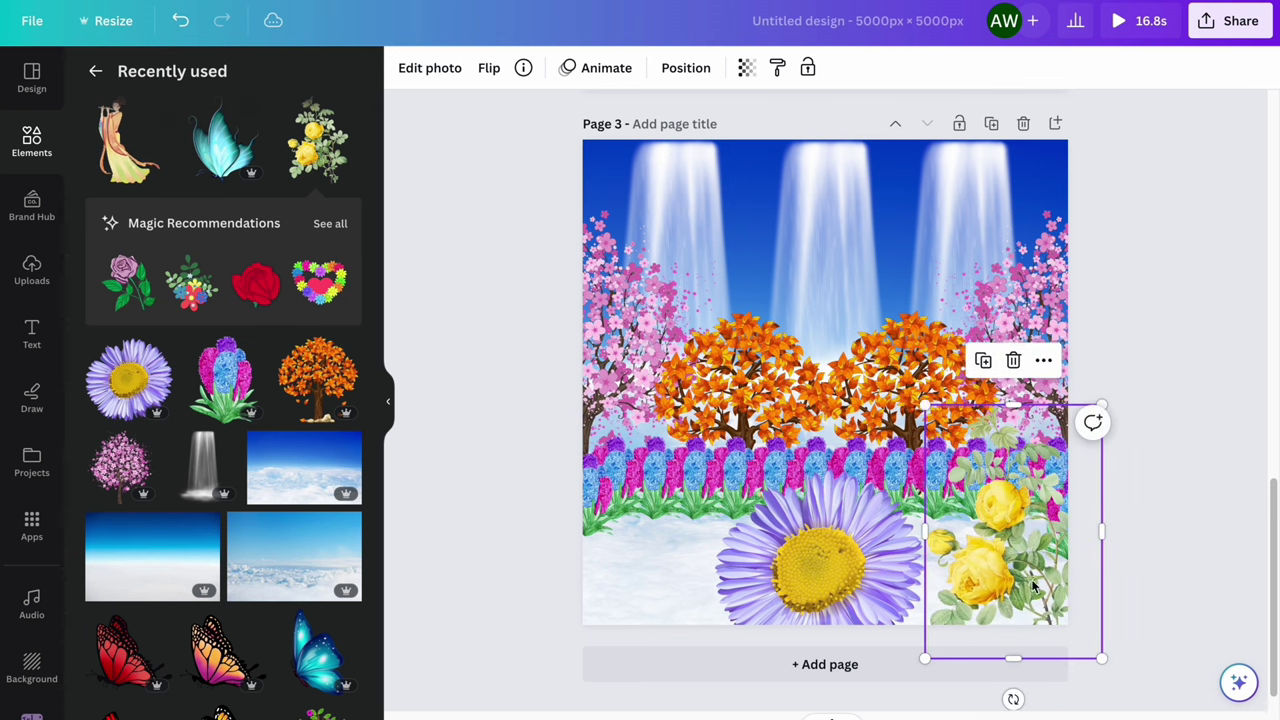
mouse_move(1027, 594)
mouse_down()
mouse_move(1040, 612)
mouse_move(1011, 587)
mouse_up()
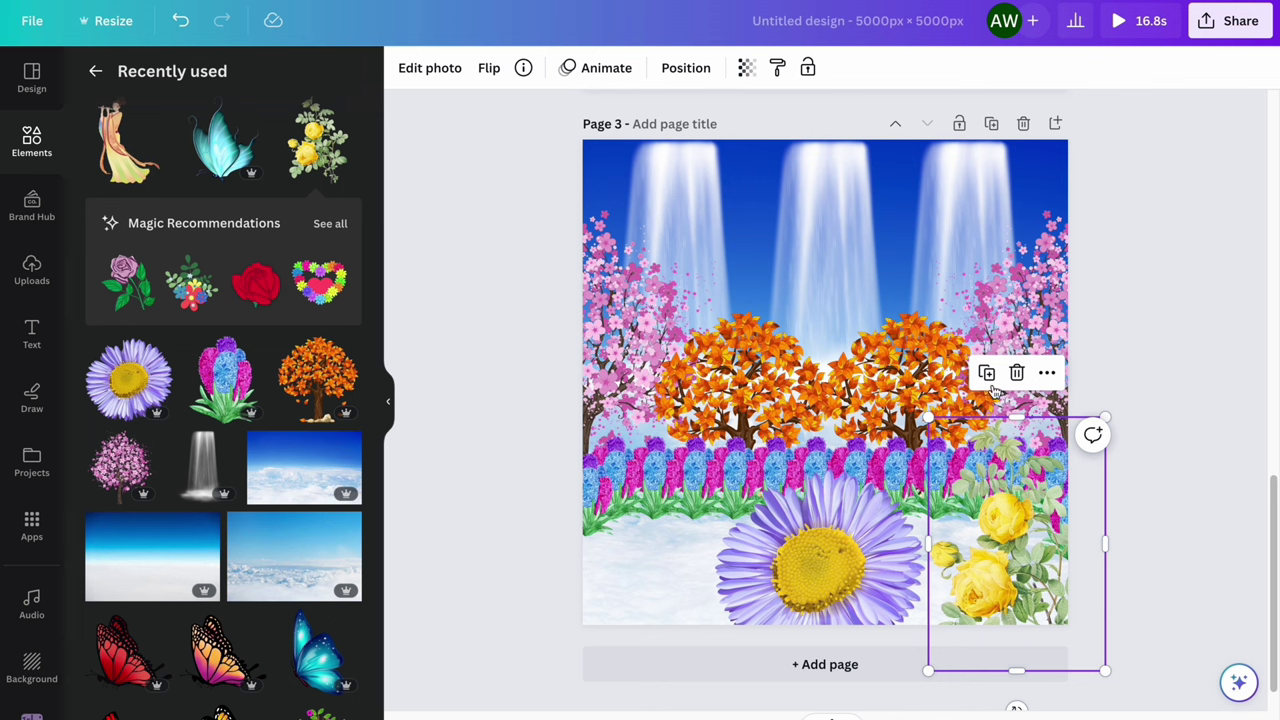
Duplicate the yellow roses, flip one set horizontally and place it in the page's bottom-left corner
click(490, 69)
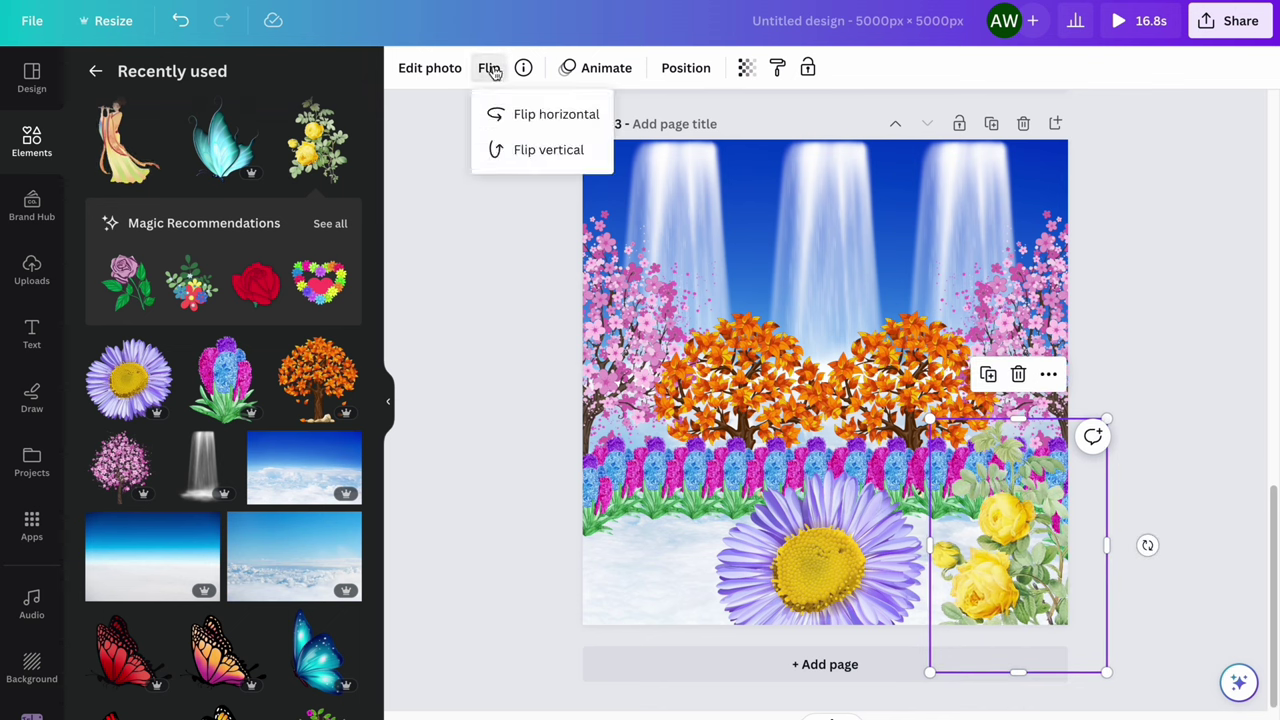
click(540, 114)
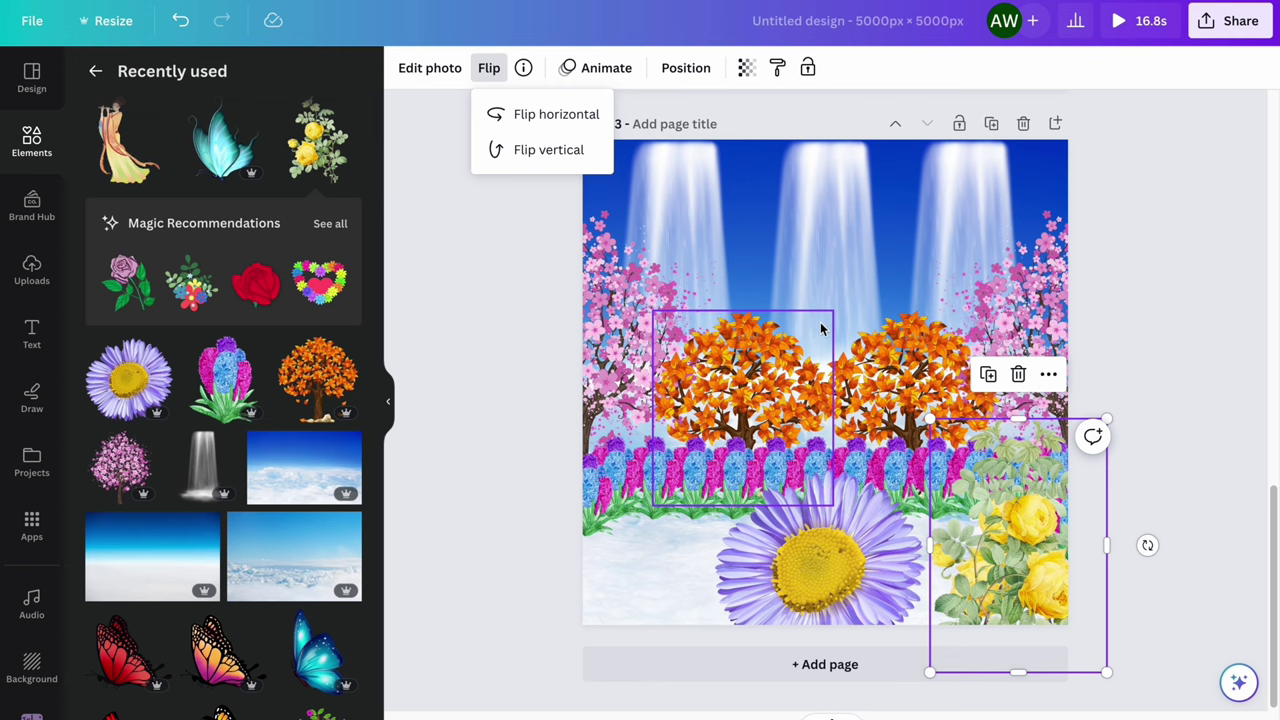
drag(980, 510, 590, 538)
Add the turquoise butterfly, place it over the left yellow roses beside the daisy and tilt it clockwise
click(222, 140)
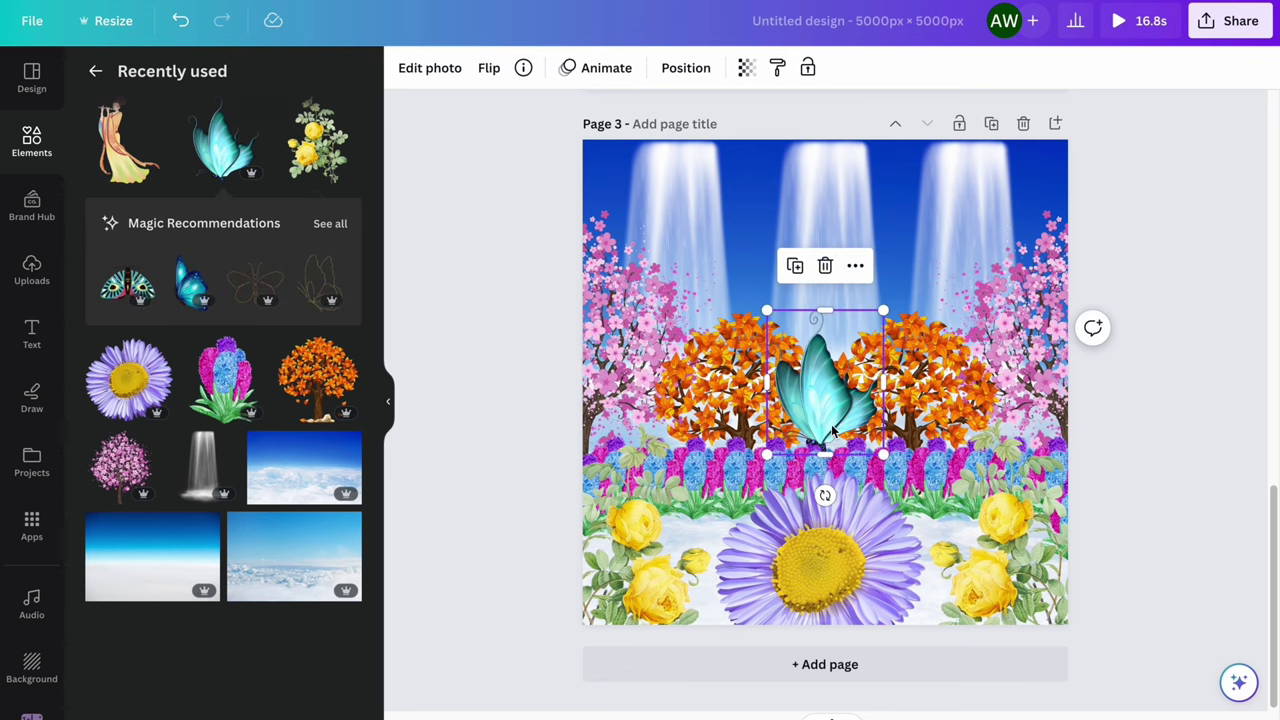
drag(829, 404, 693, 543)
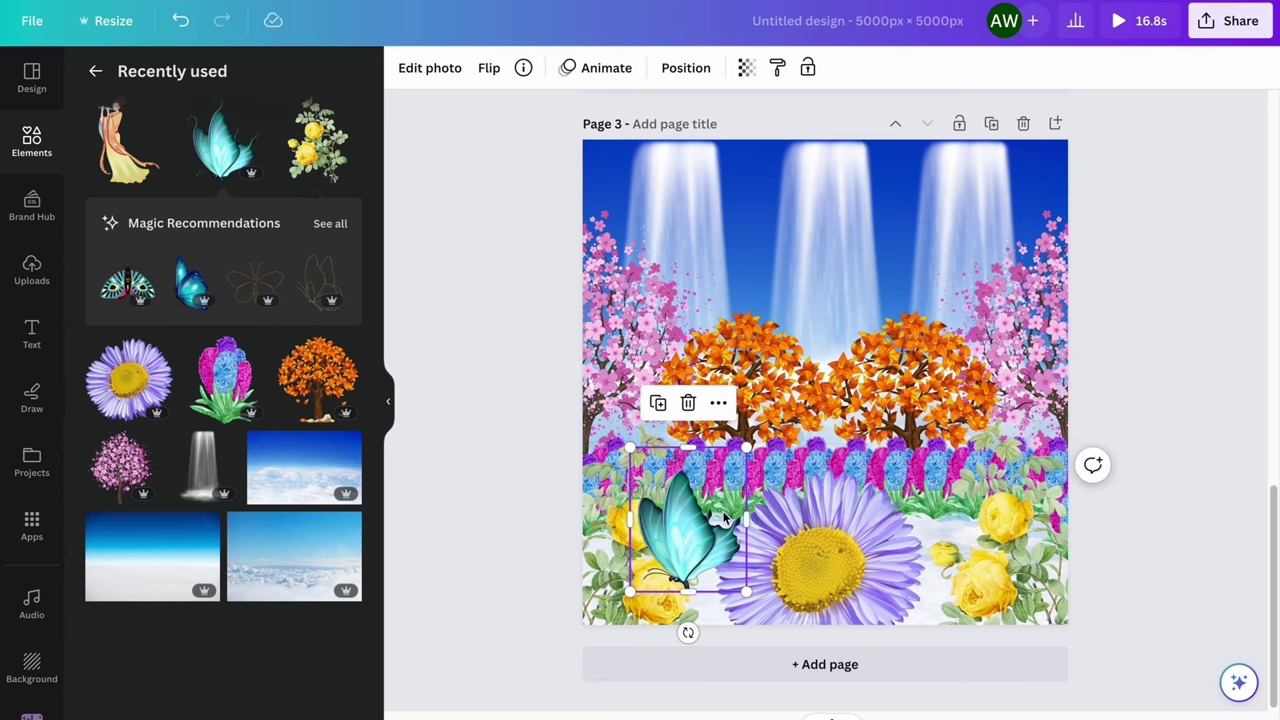
drag(686, 631, 636, 621)
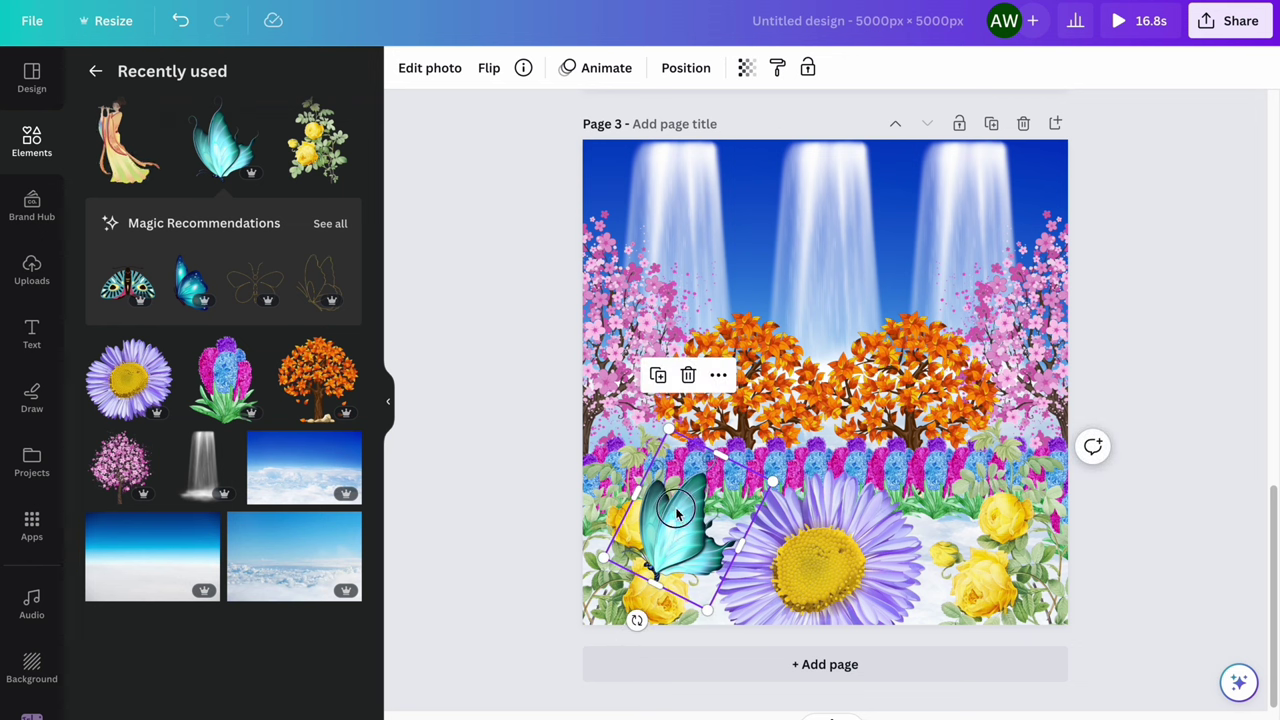
Move the turquoise butterfly closer to the daisy, reduce its tilt slightly and place a duplicate over the right yellow roses
drag(676, 513, 692, 531)
drag(648, 636, 658, 641)
click(670, 397)
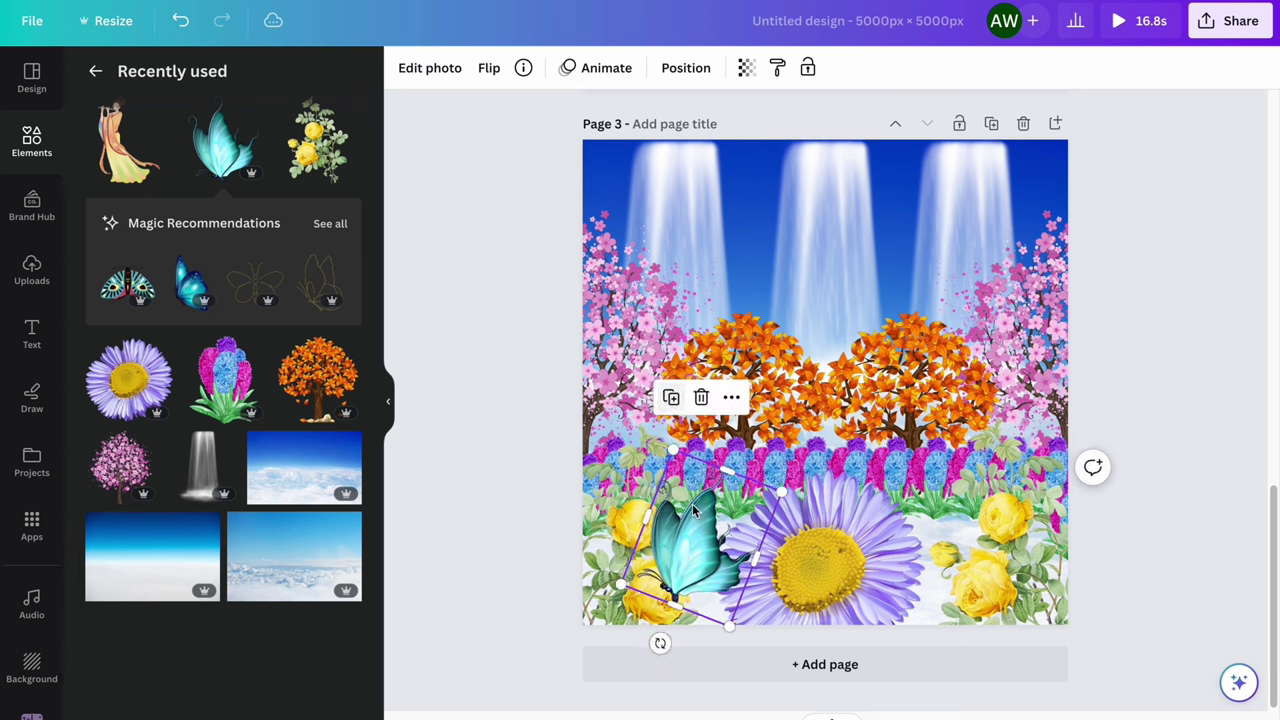
drag(690, 543, 990, 530)
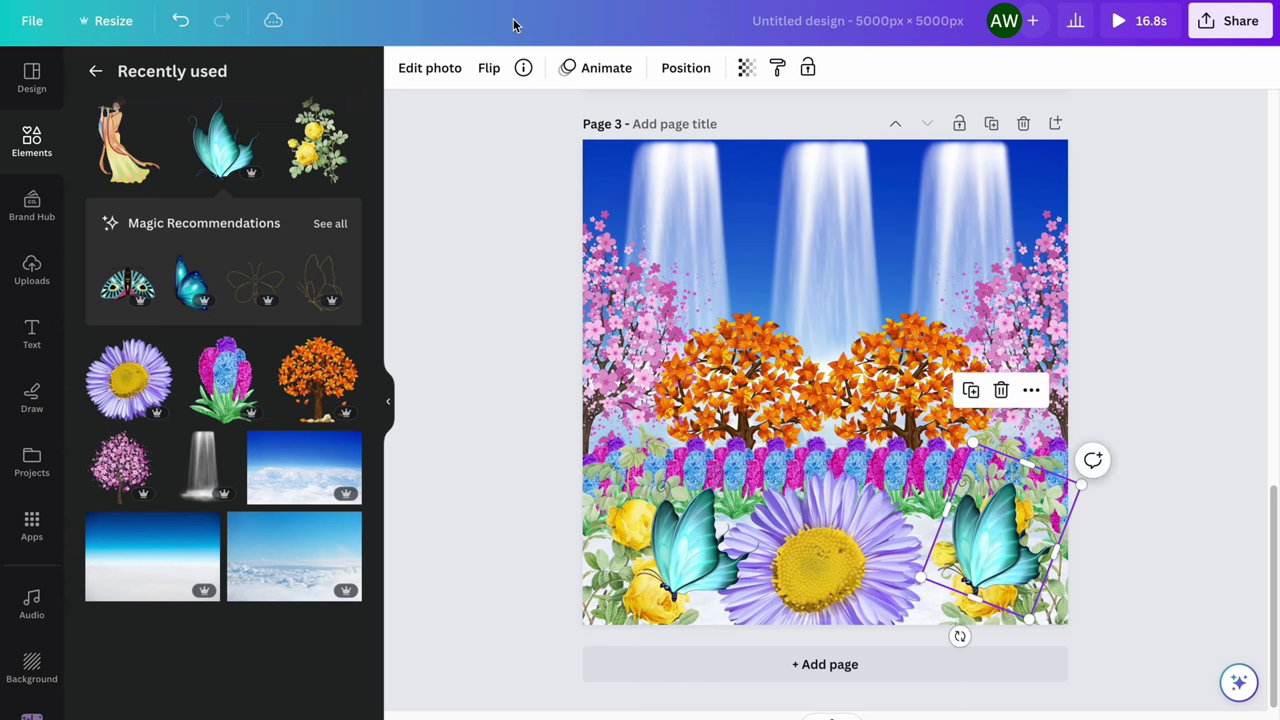
Flip the duplicate butterfly horizontally, tilt it counterclockwise to mirror the left one and place it against the daisy's right side
click(487, 72)
click(551, 114)
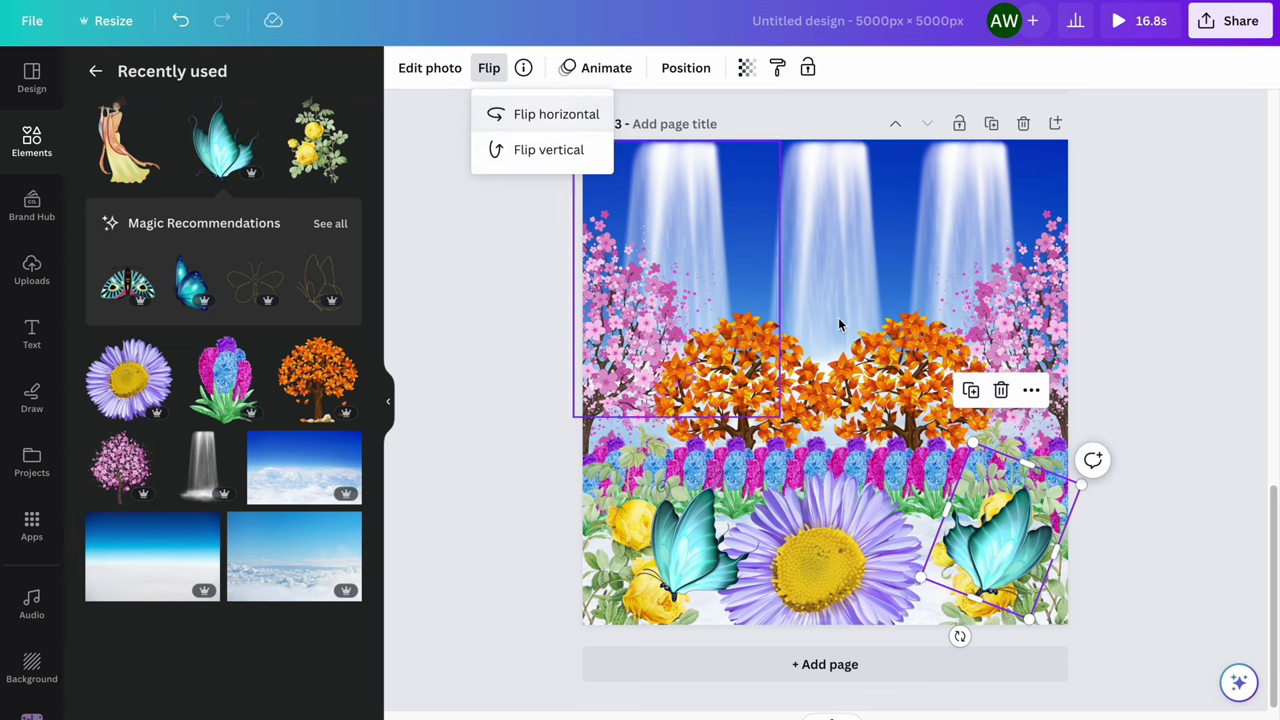
drag(960, 636, 1050, 648)
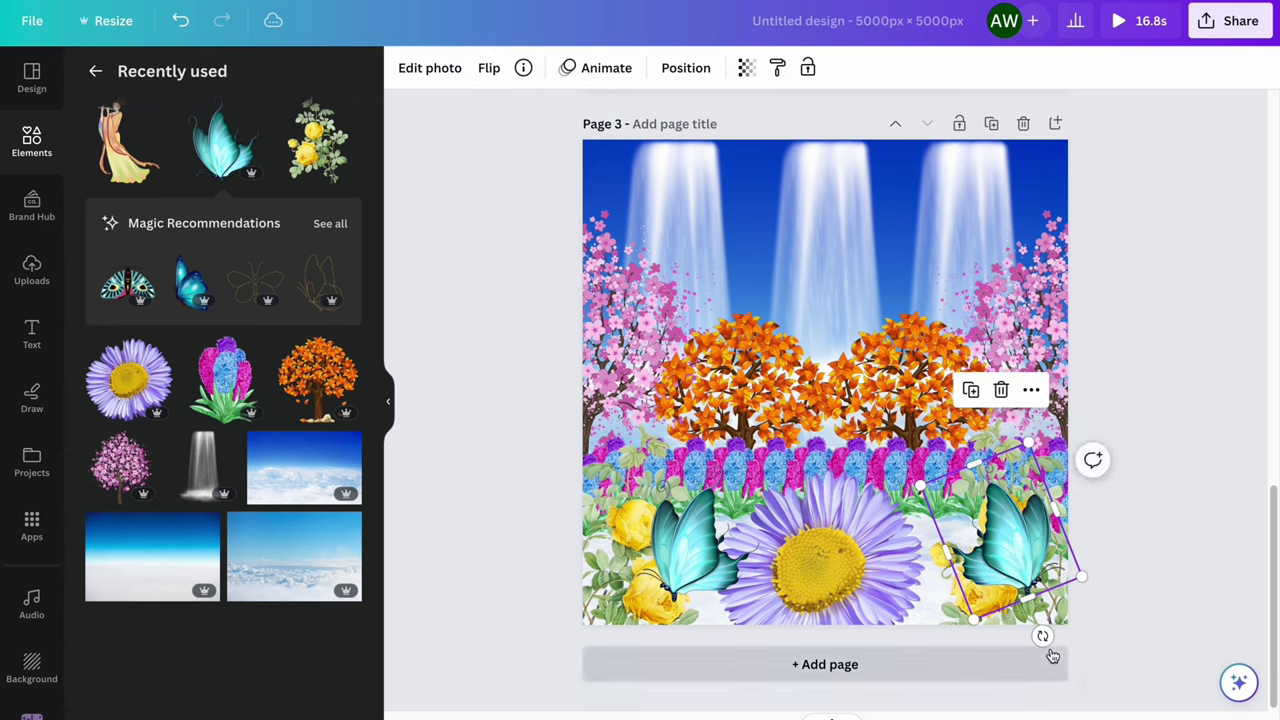
drag(1017, 560, 951, 558)
drag(951, 558, 955, 563)
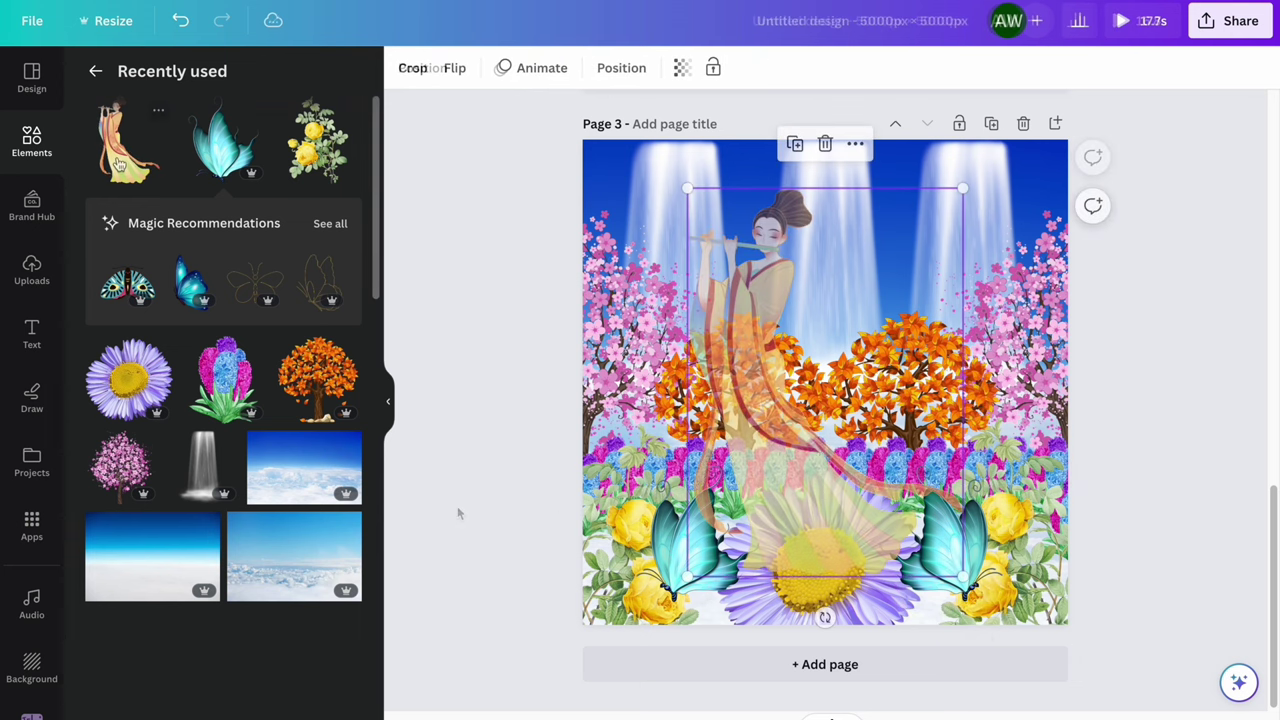
Add the flute-playing woman, shrink her and place her in front of the daisy, slightly left of the page centre
drag(745, 430, 773, 451)
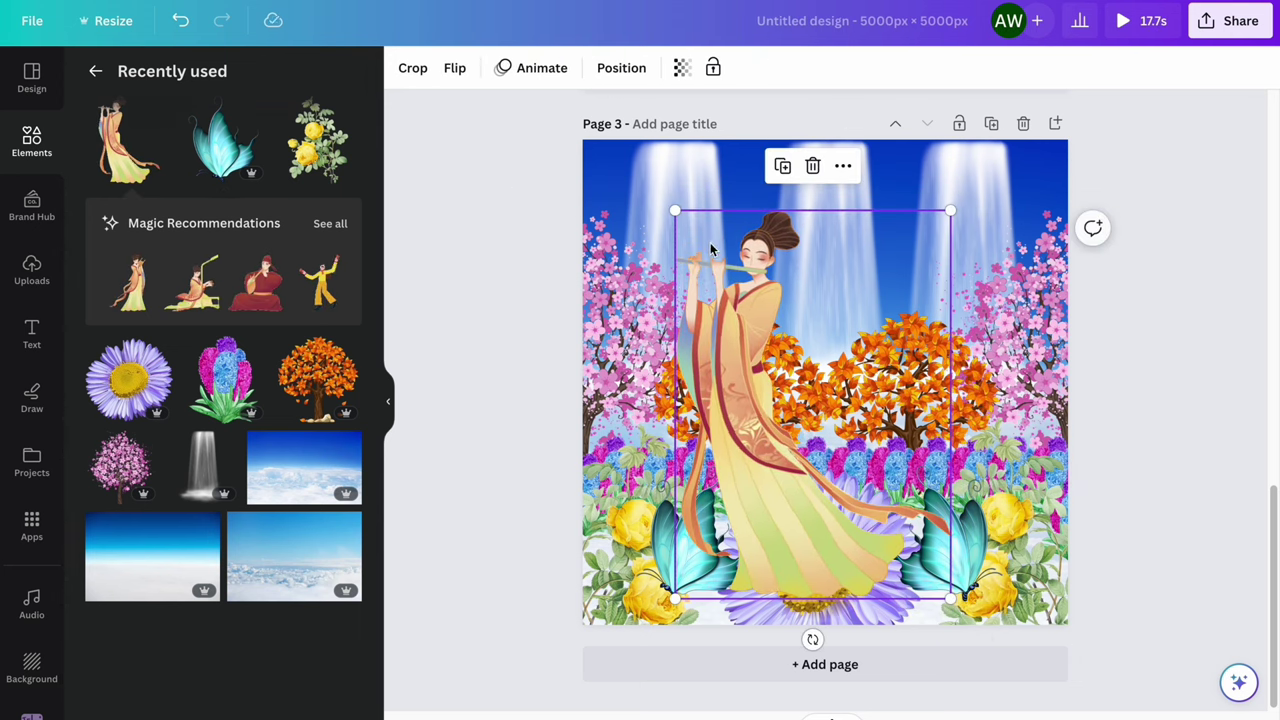
drag(679, 211, 733, 300)
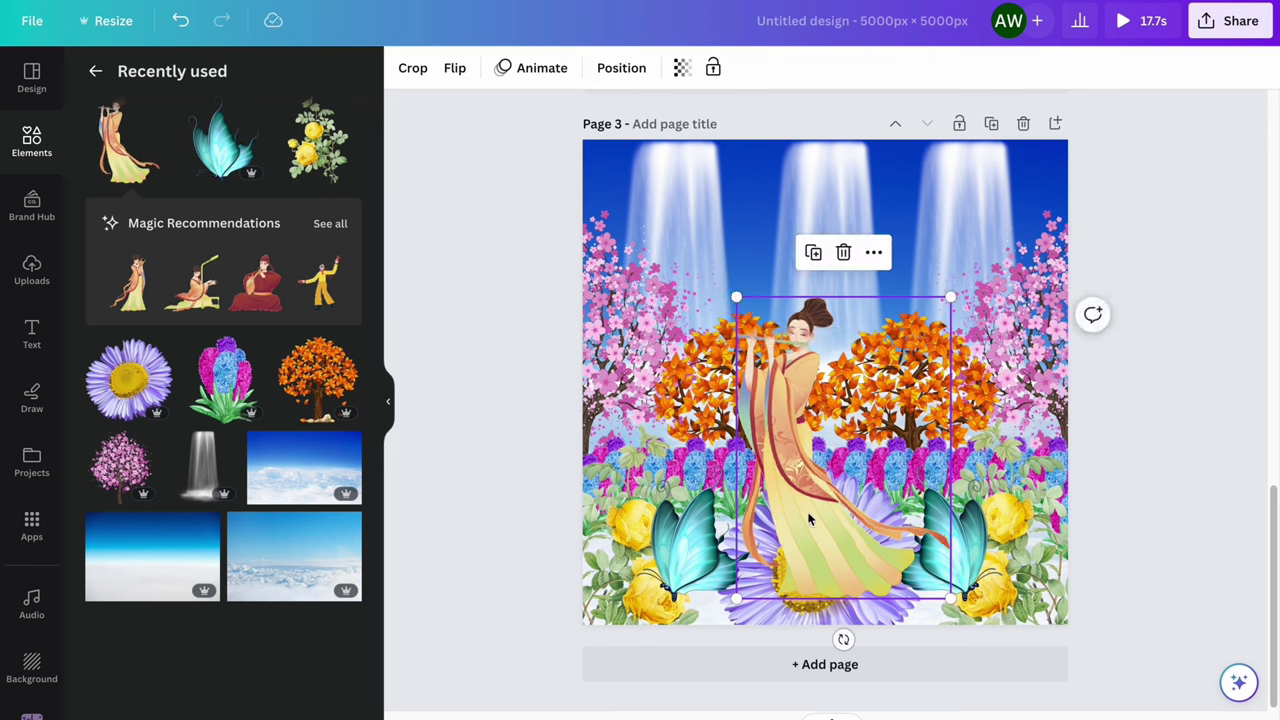
drag(803, 512, 772, 514)
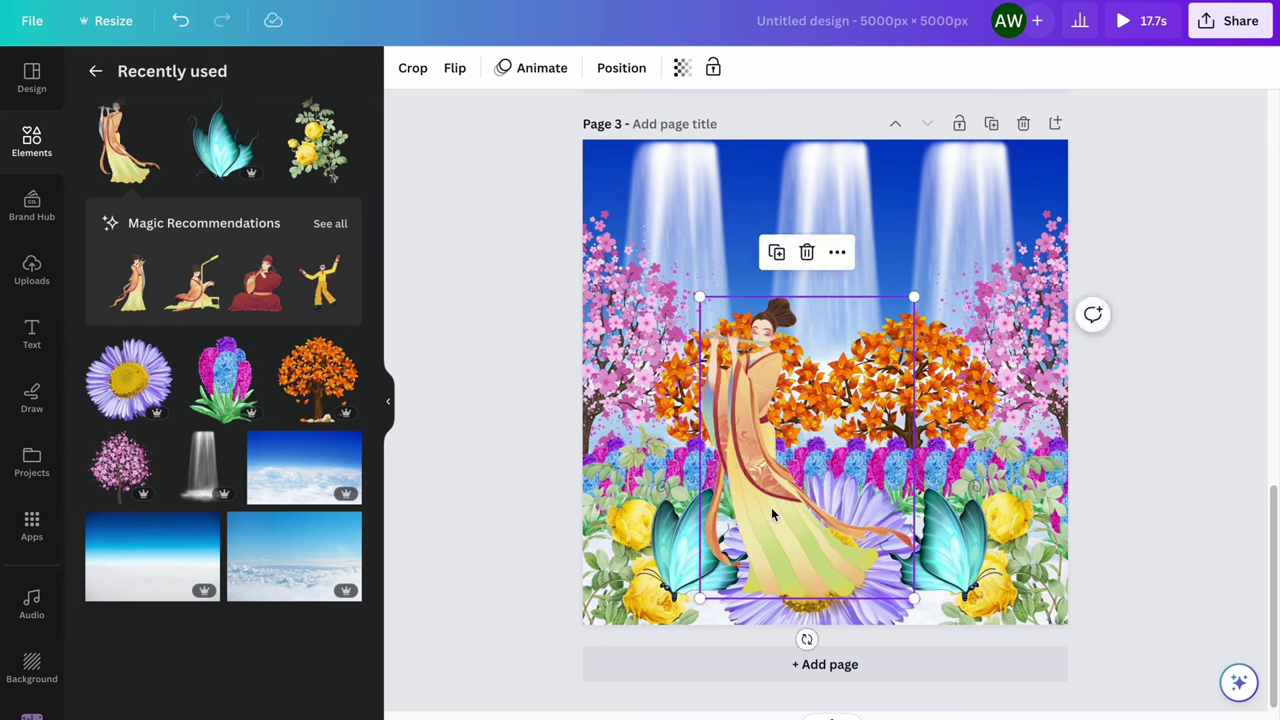
click(1215, 433)
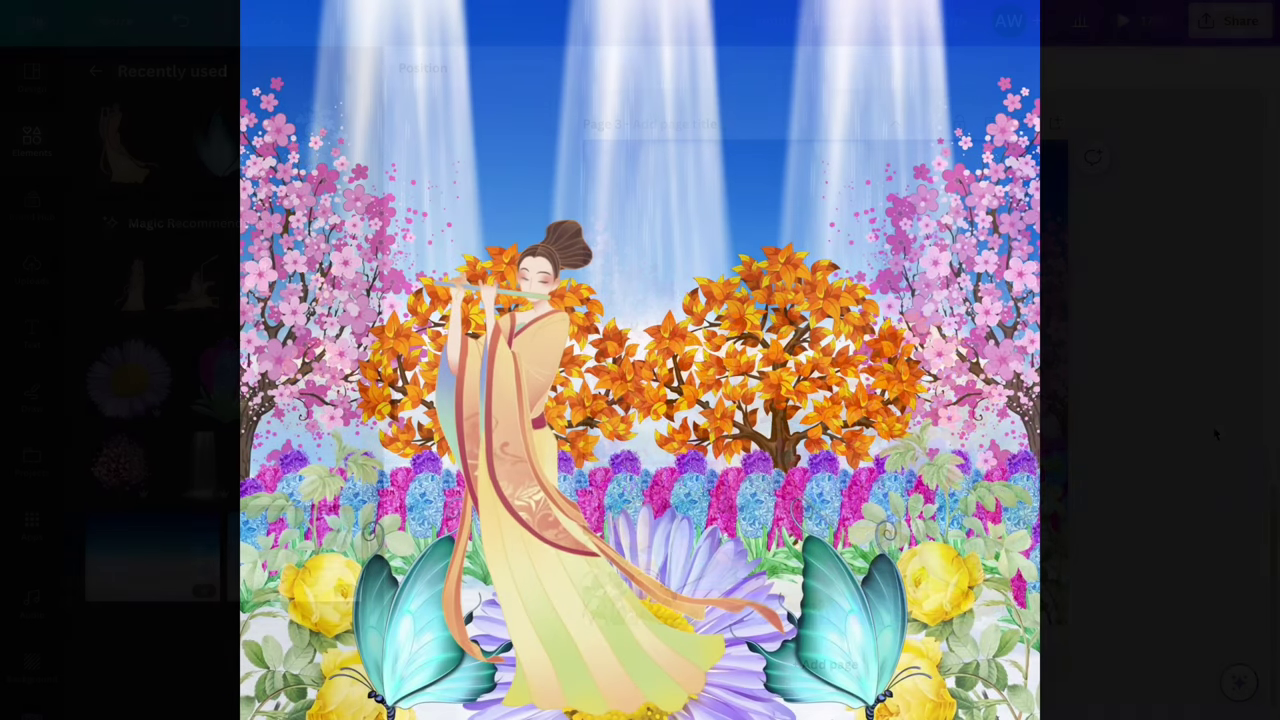